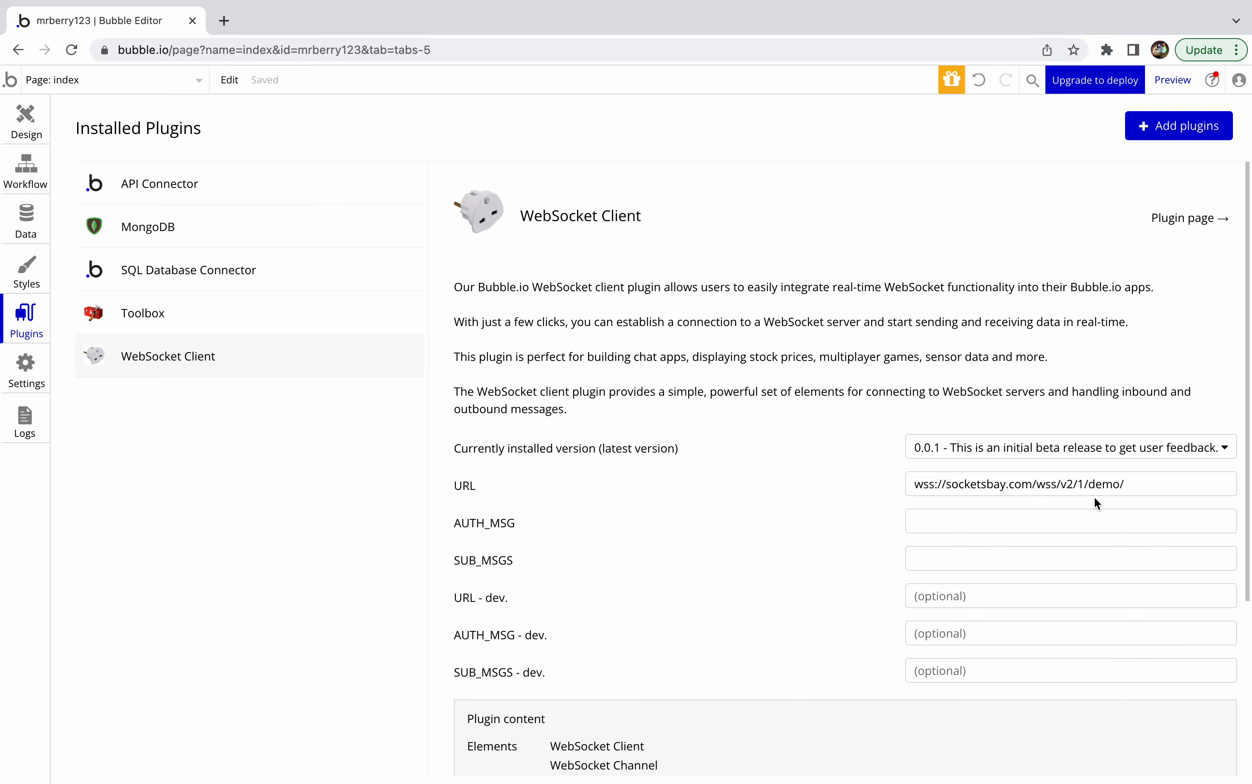
# Step: Copy socketsbay.com from the WebSocket Client plugin's URL and open that site in a new browser tab
pyautogui.moveTo(1143, 483); pyautogui.dragTo(908, 482)
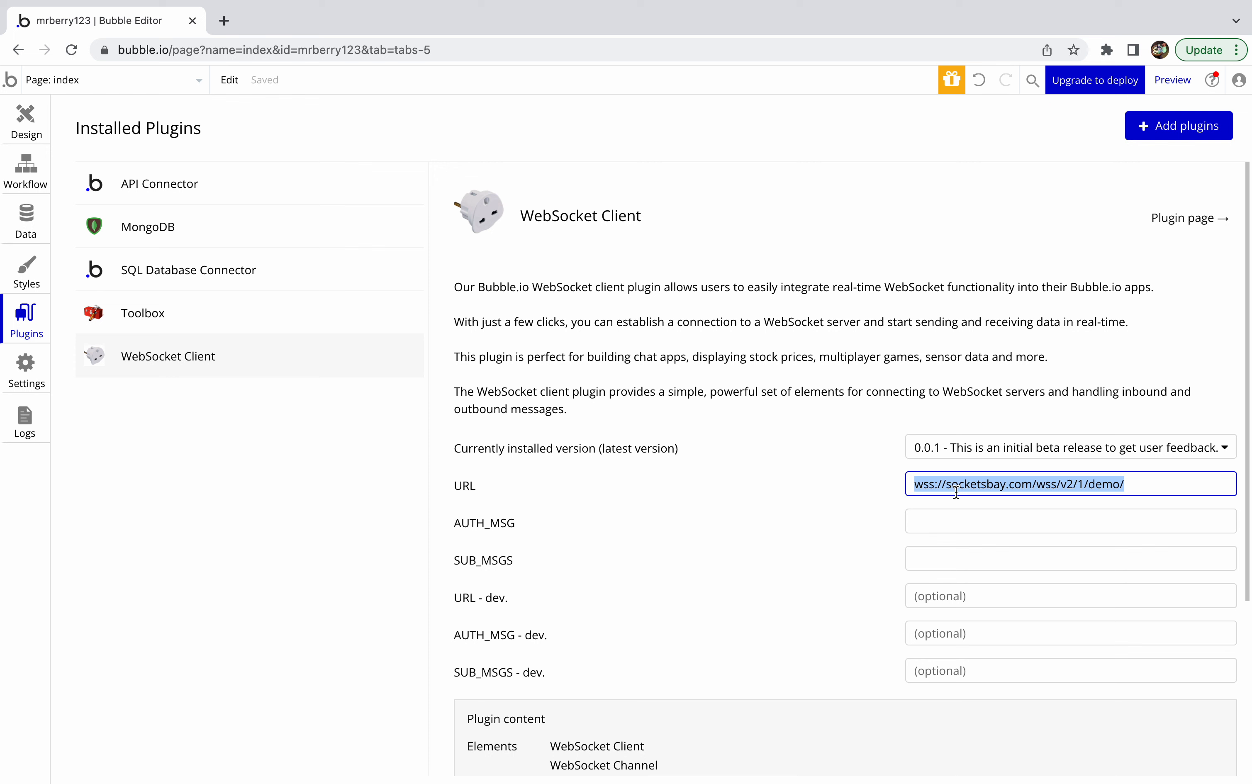
pyautogui.click(1004, 485)
pyautogui.moveTo(952, 485); pyautogui.dragTo(1053, 485)
pyautogui.hotkey('ctrl', 'c')
pyautogui.click(1147, 487)
pyautogui.moveTo(1146, 486); pyautogui.dragTo(903, 492)
pyautogui.click(225, 21)
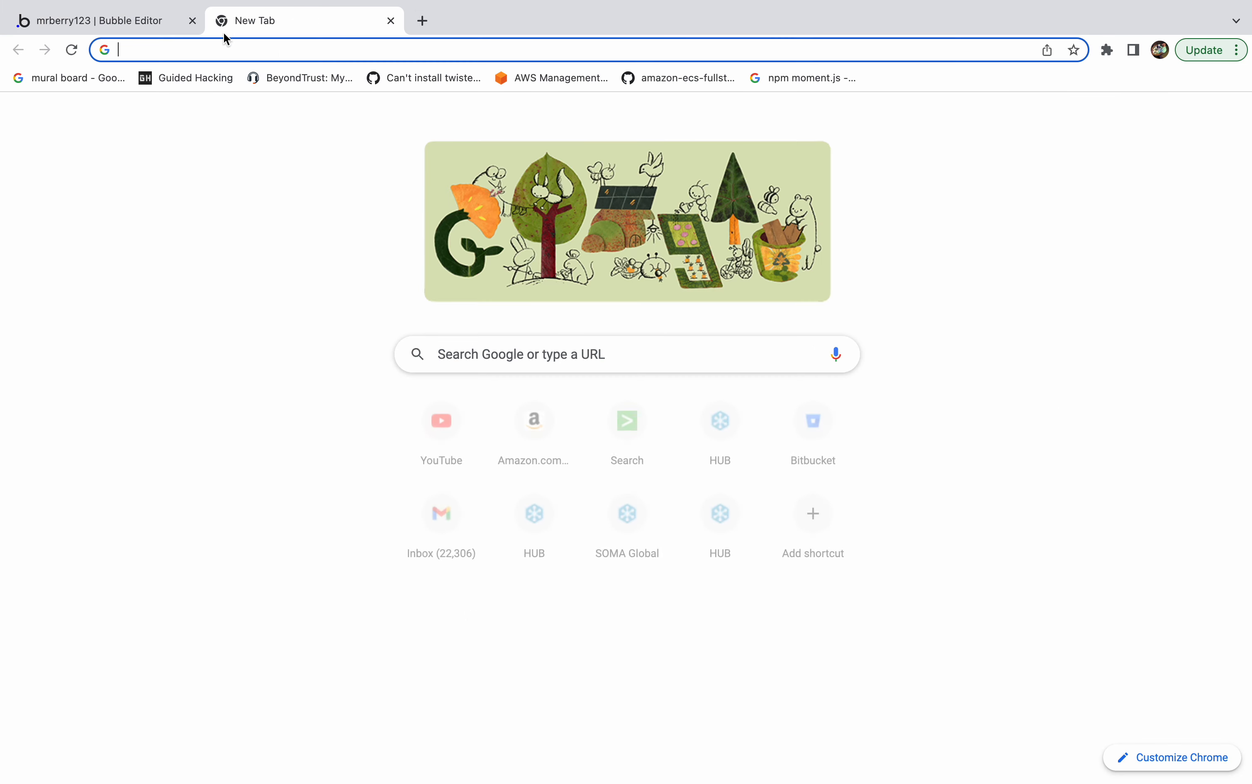
pyautogui.click(466, 355)
pyautogui.hotkey('ctrl', 'v')
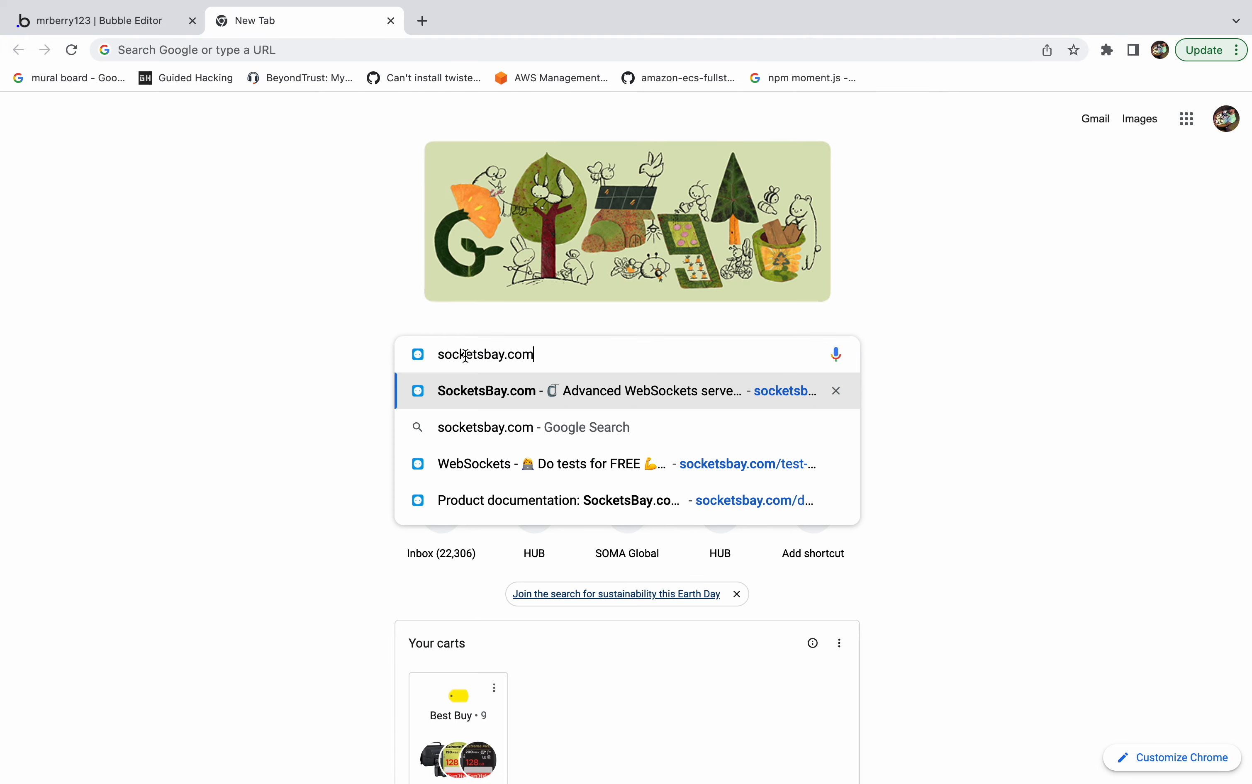
pyautogui.press('Return')
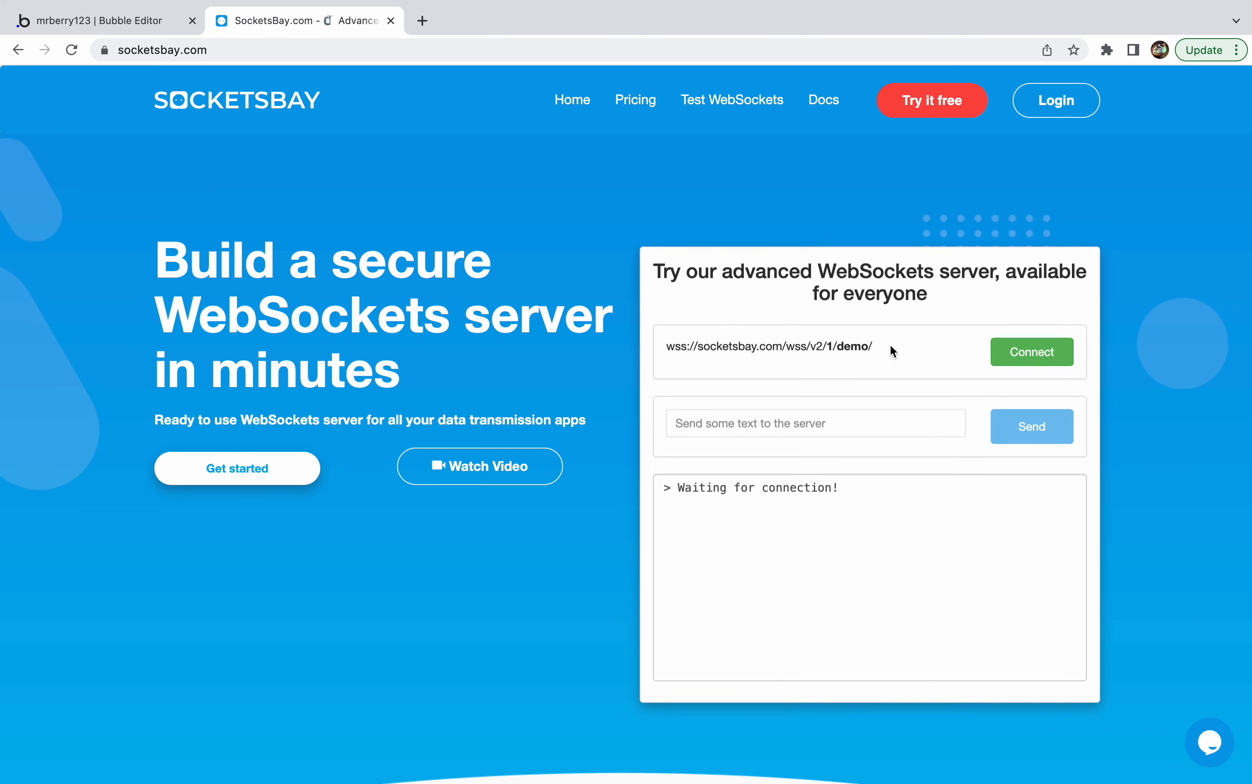
# Step: Connect the SocketsBay home page's test client to the demo server wss://socketsbay.com/wss/v2/1/demo/
pyautogui.moveTo(890, 350); pyautogui.dragTo(667, 346)
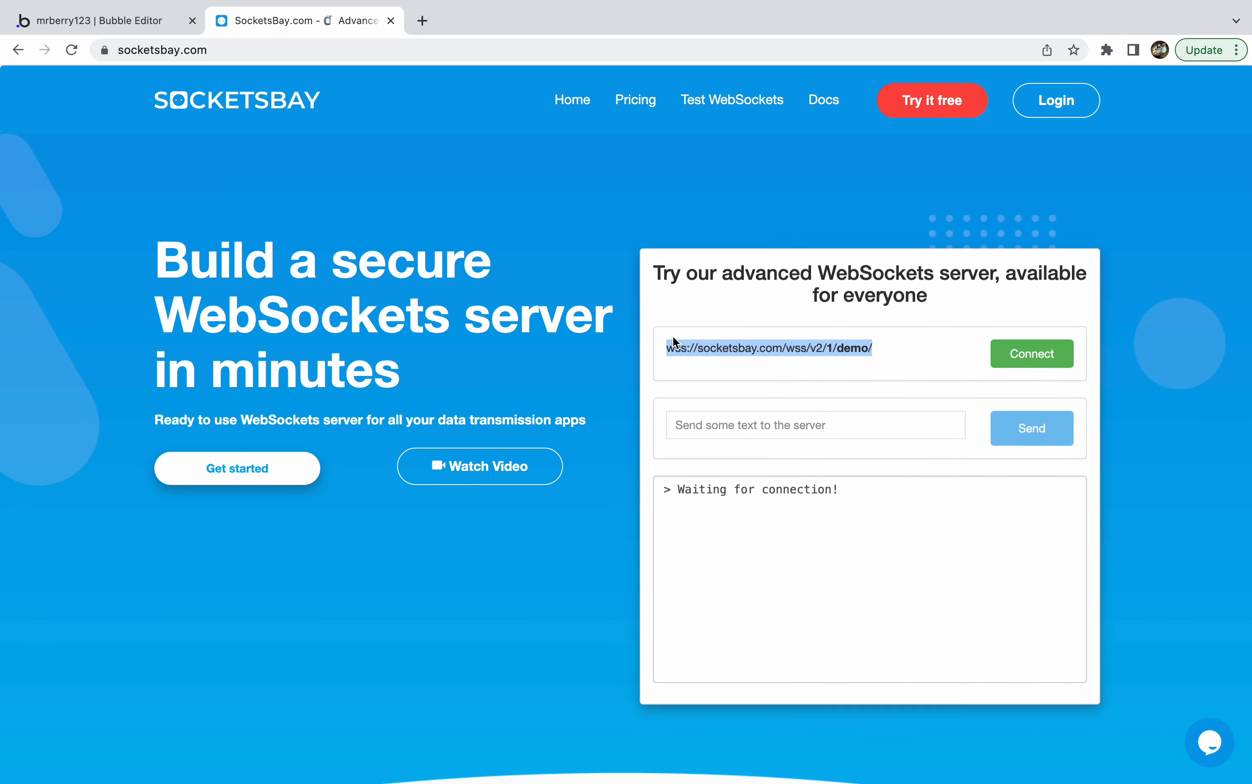
pyautogui.click(1034, 352)
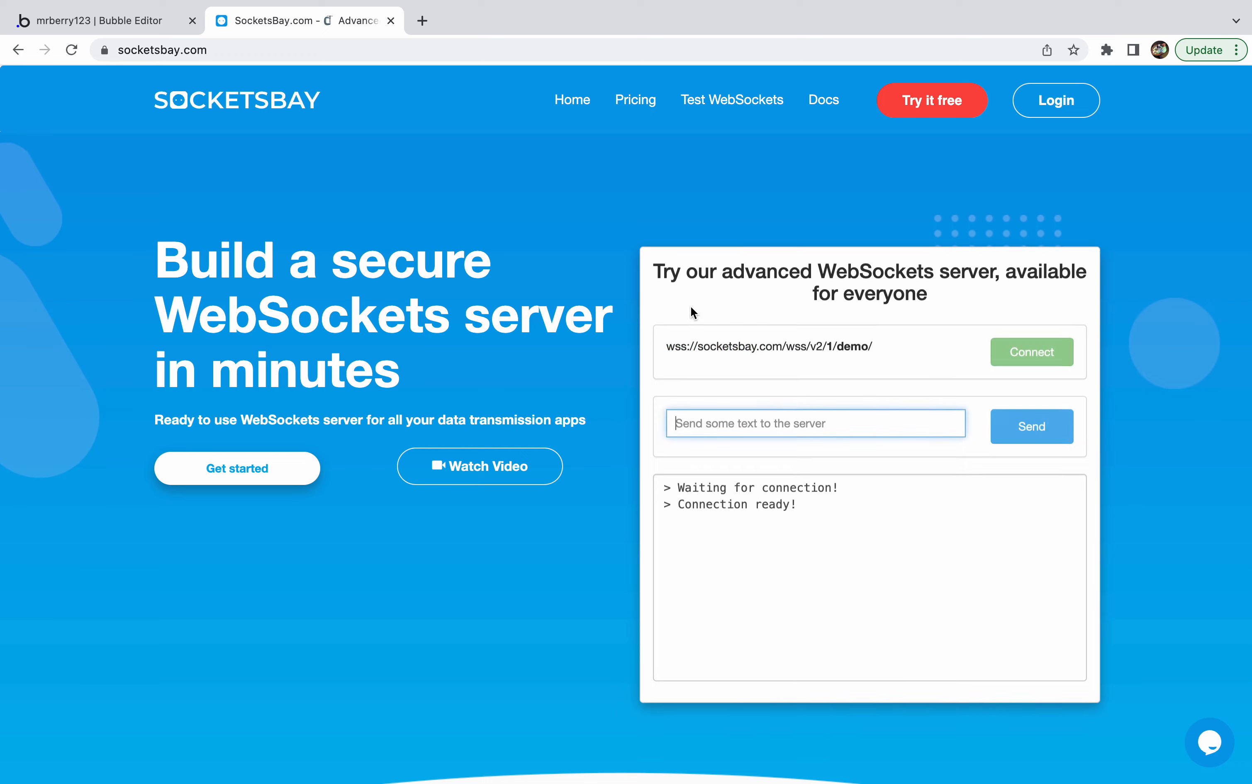
# Step: Switch back to the Bubble editor and review the URL and AUTH_MSG settings of the WebSocket Client plugin
pyautogui.click(156, 22)
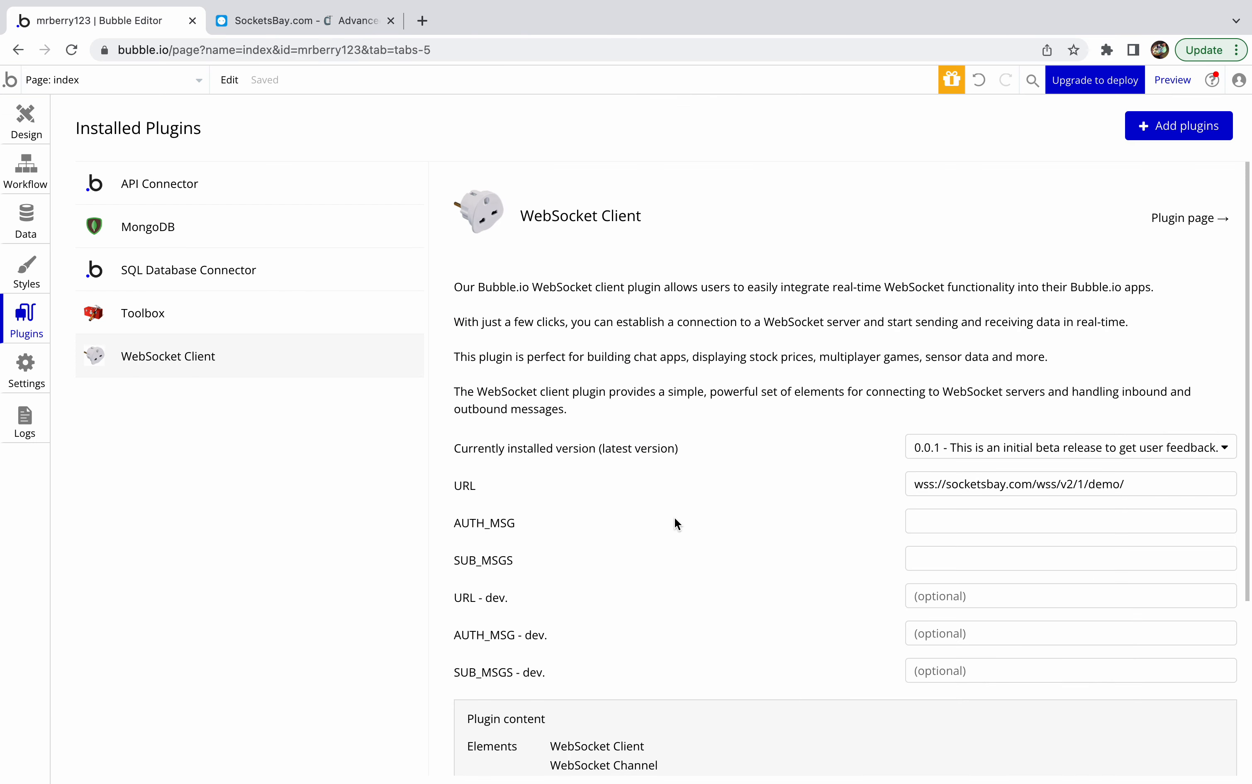
pyautogui.moveTo(1137, 484); pyautogui.dragTo(909, 484)
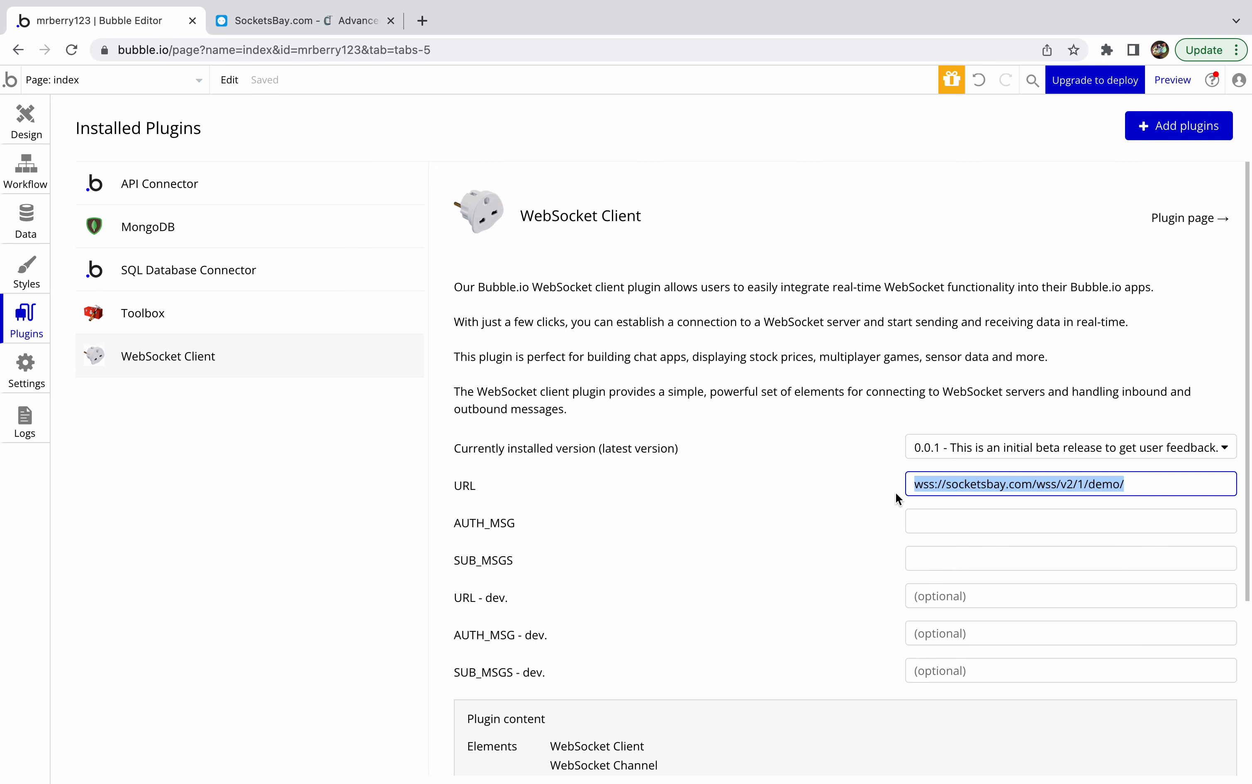
pyautogui.click(965, 524)
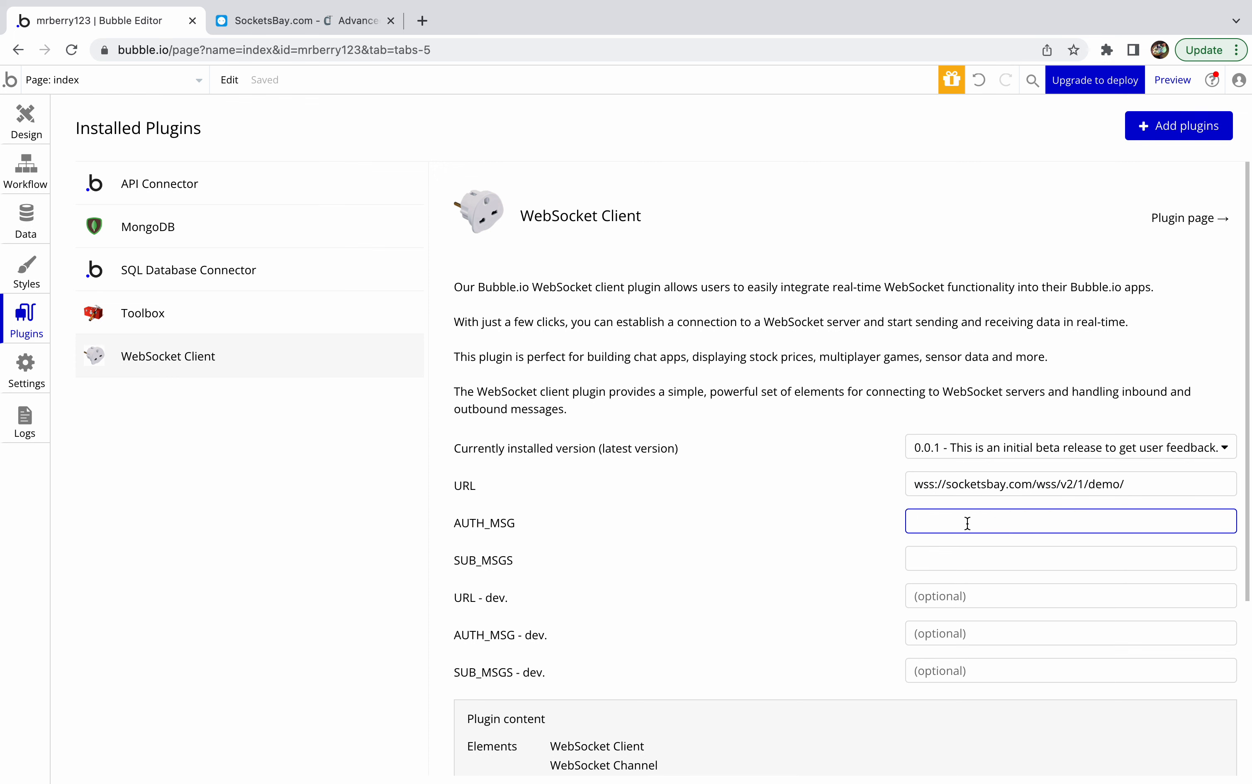
pyautogui.click(1155, 486)
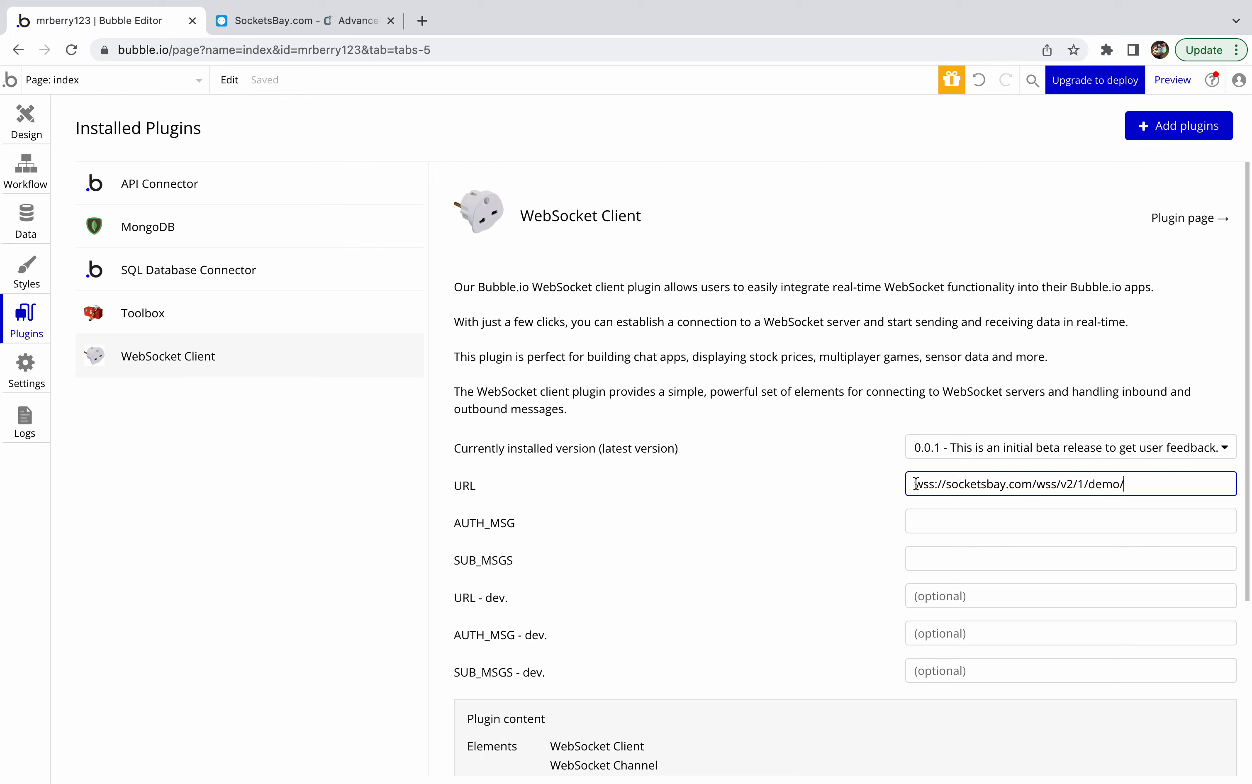
pyautogui.tripleClick(957, 486)
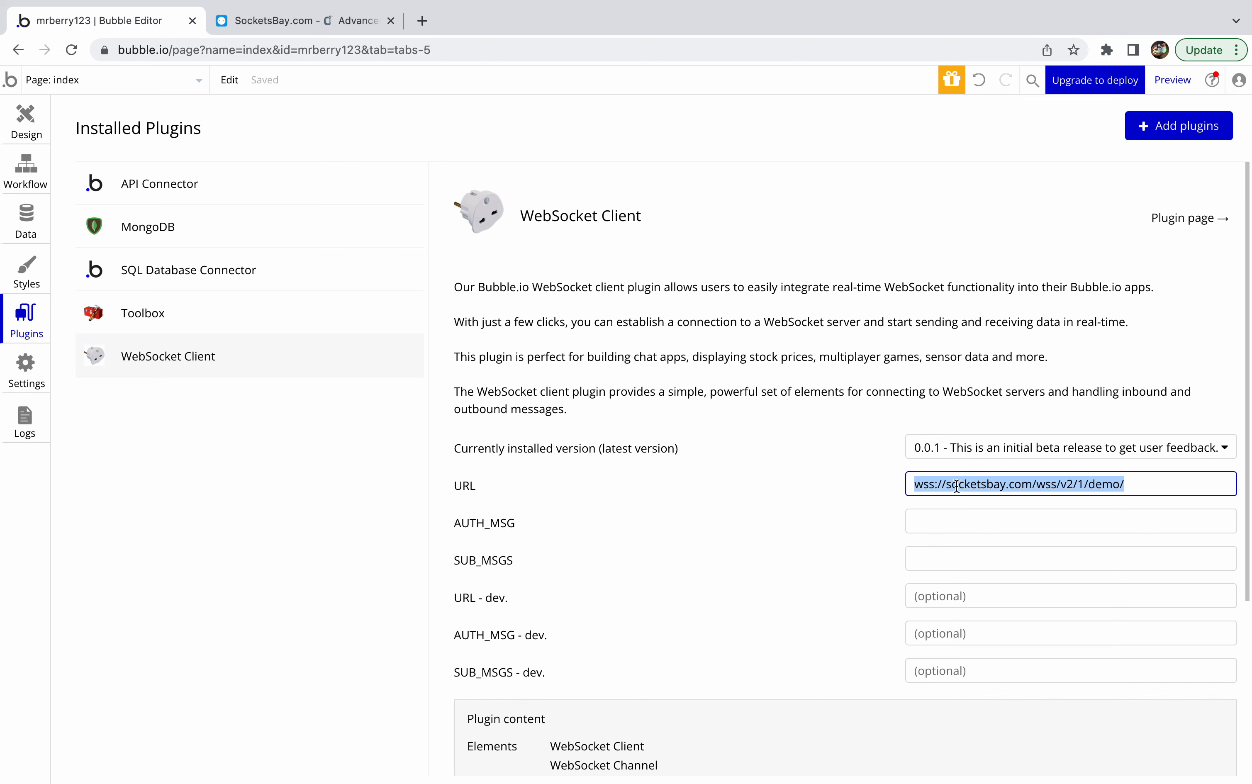
# Step: Add a WebSocket Client element to the index page, about 66 px from its left edge and 78 px above its bottom edge
pyautogui.click(29, 122)
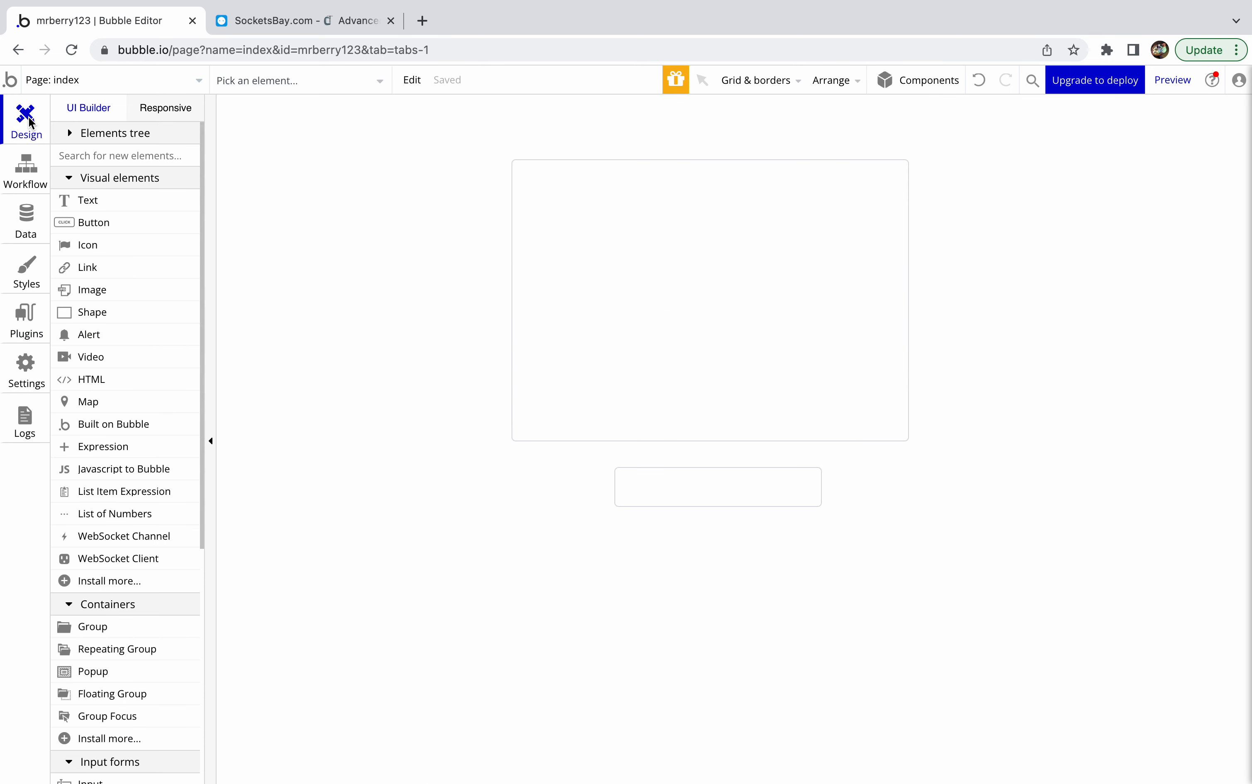
pyautogui.moveTo(105, 301)
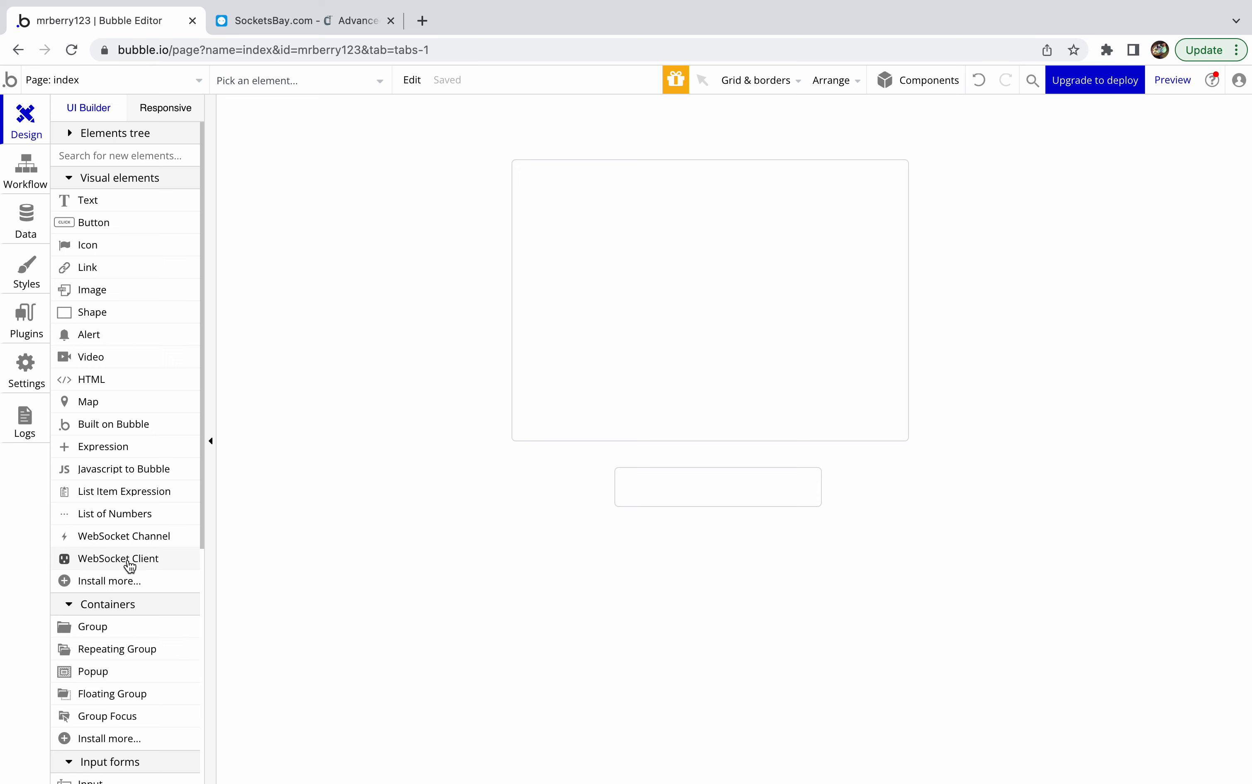
pyautogui.moveTo(130, 565); pyautogui.dragTo(392, 540)
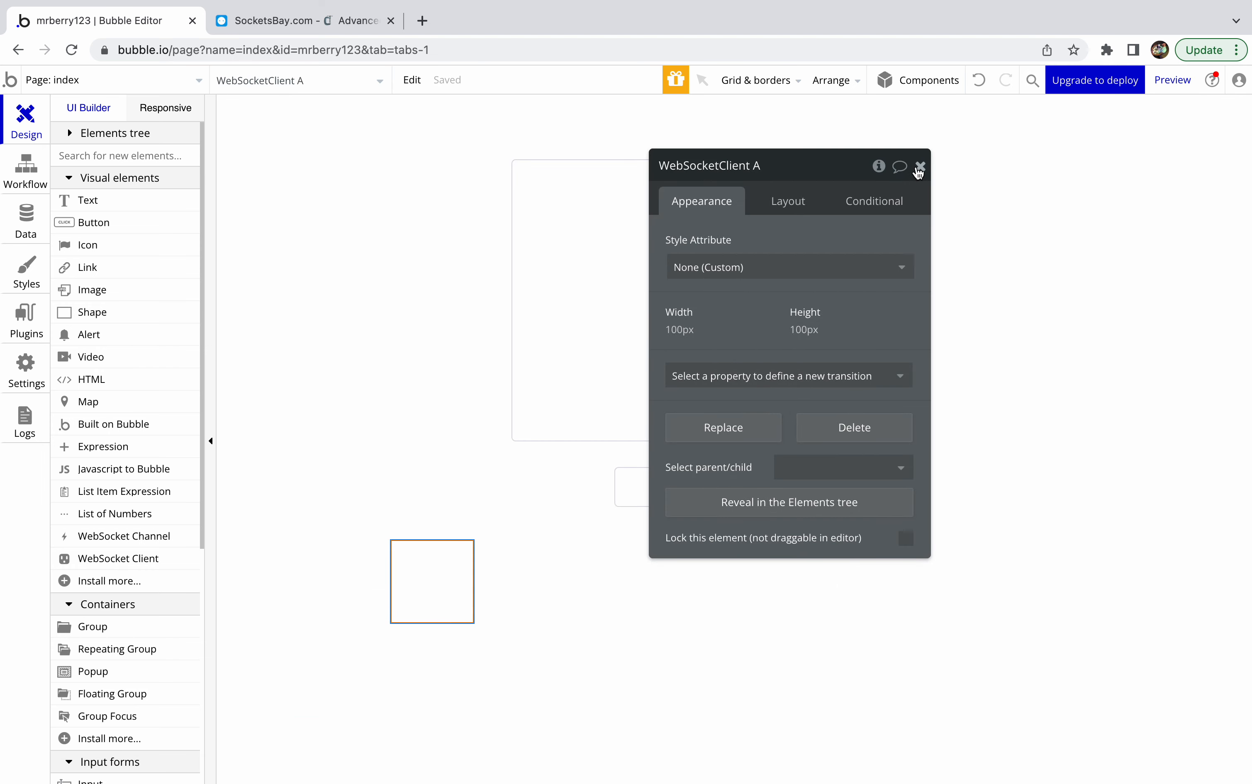
pyautogui.click(919, 168)
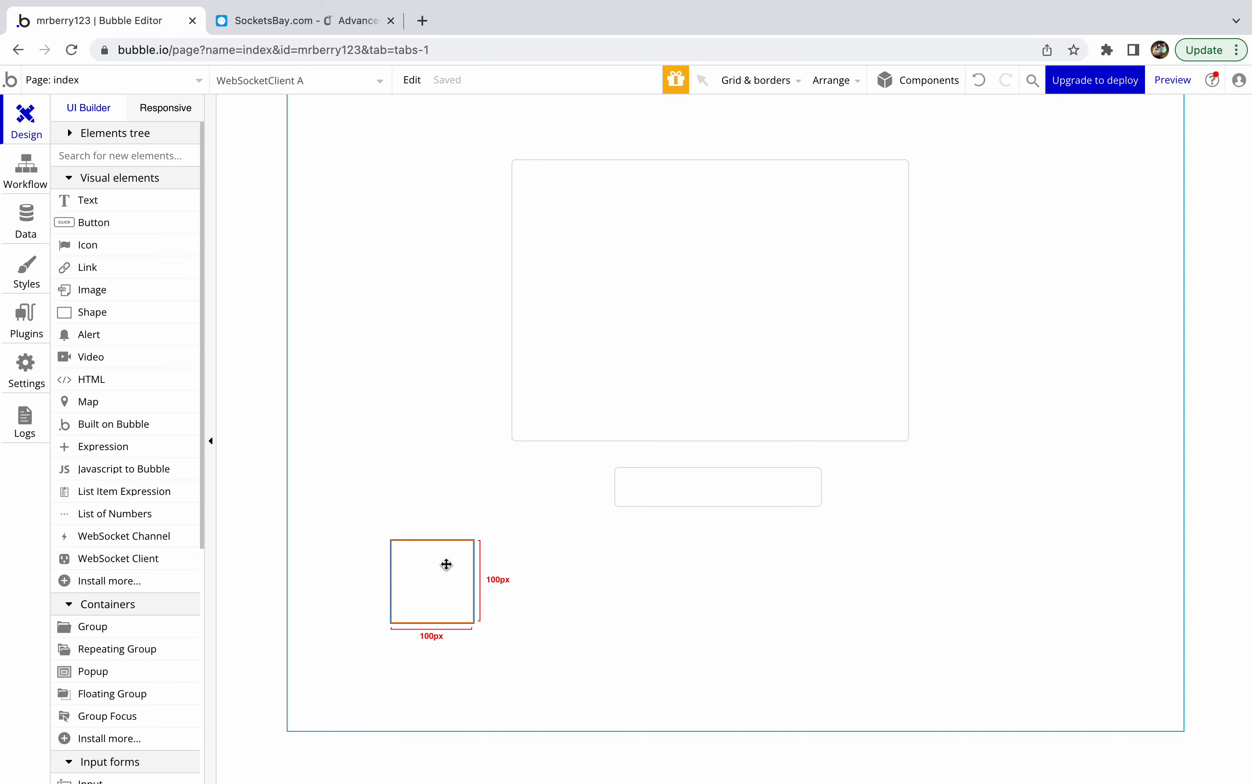
pyautogui.moveTo(446, 564); pyautogui.dragTo(394, 606)
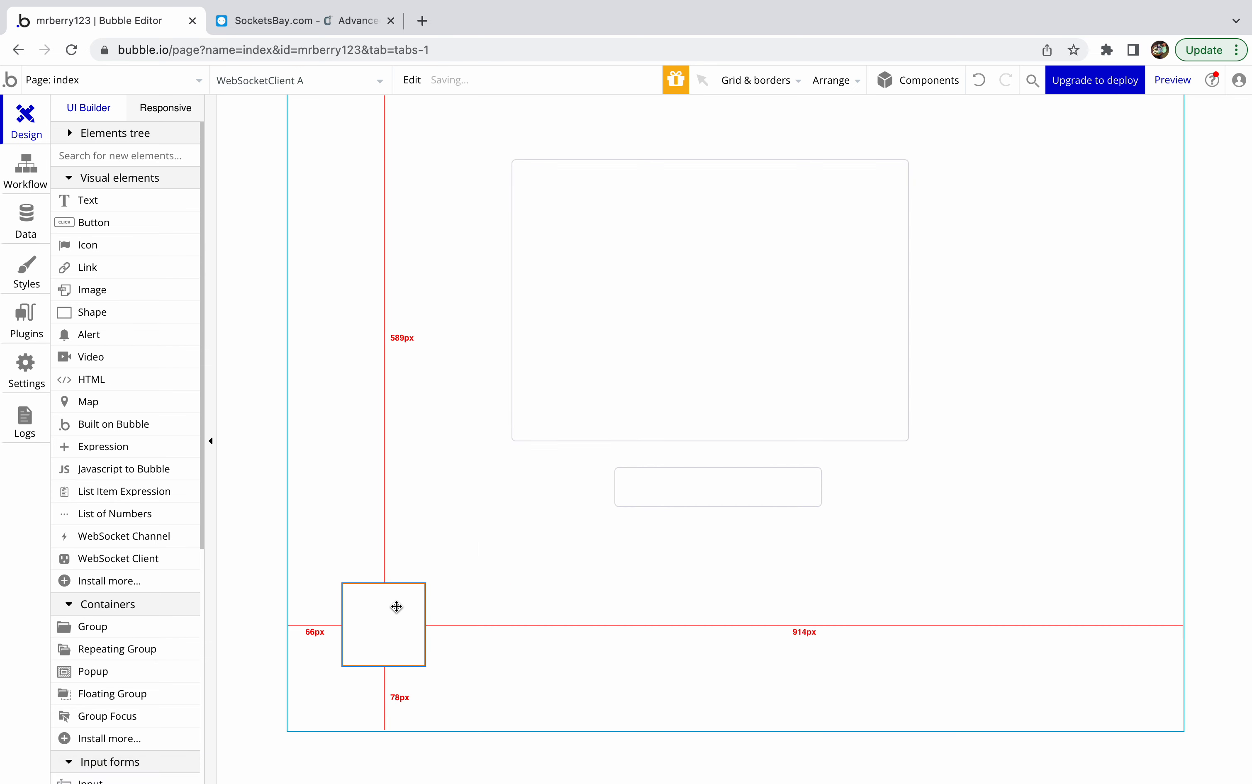
# Step: Add a WebSocket Channel element below the single-line input, about 395 px from the page's left edge and 75 px above its bottom
pyautogui.click(119, 535)
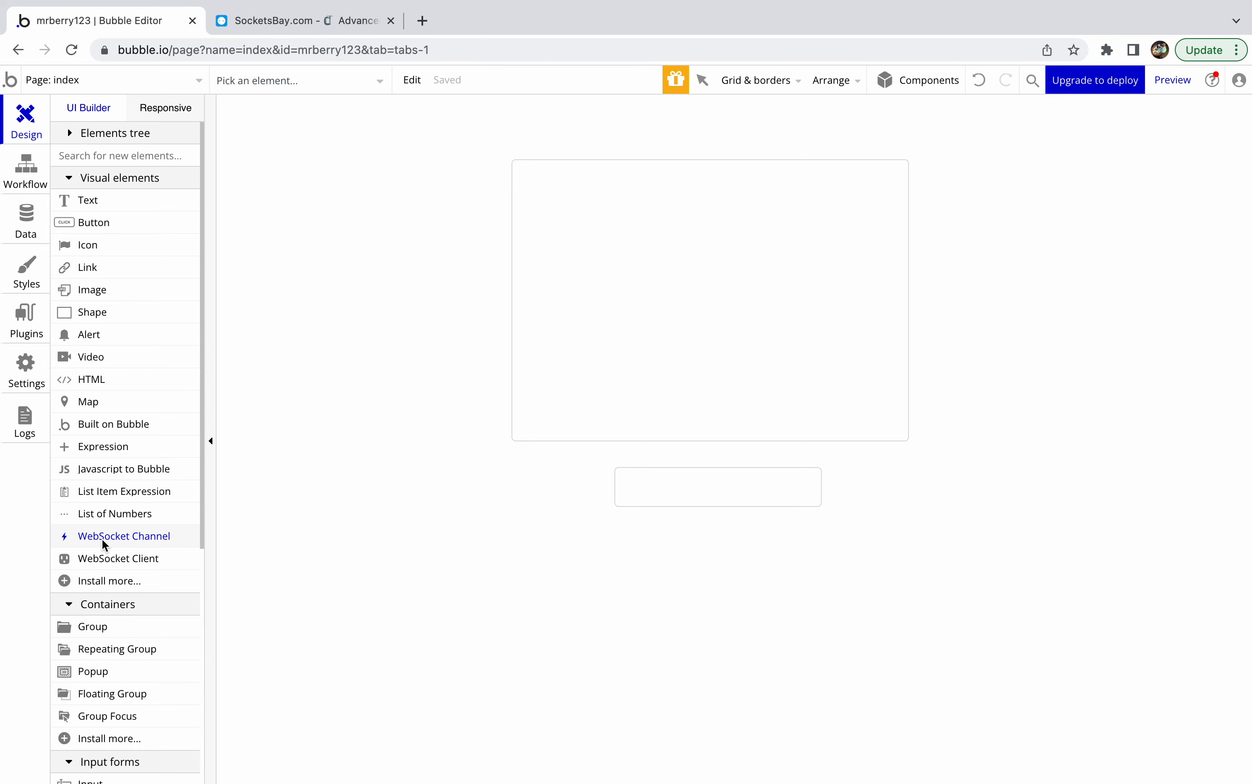
pyautogui.moveTo(102, 538); pyautogui.dragTo(617, 588)
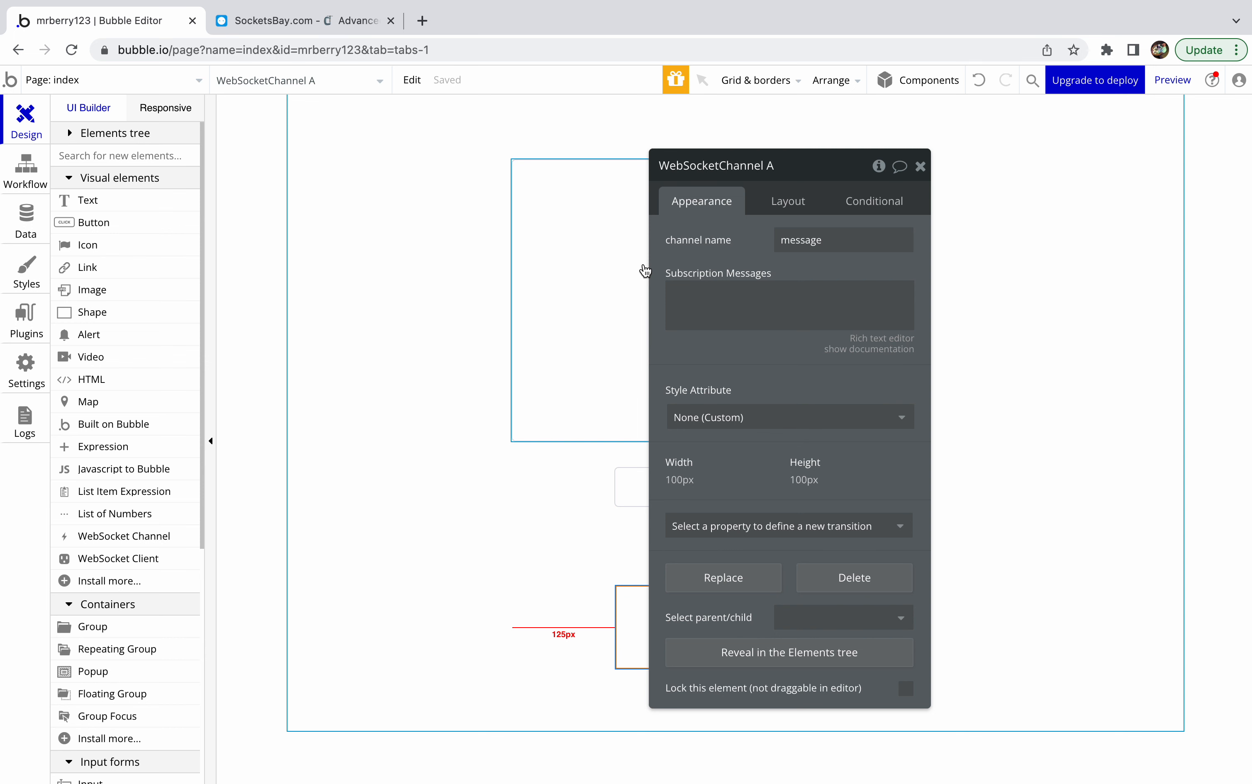
pyautogui.click(921, 166)
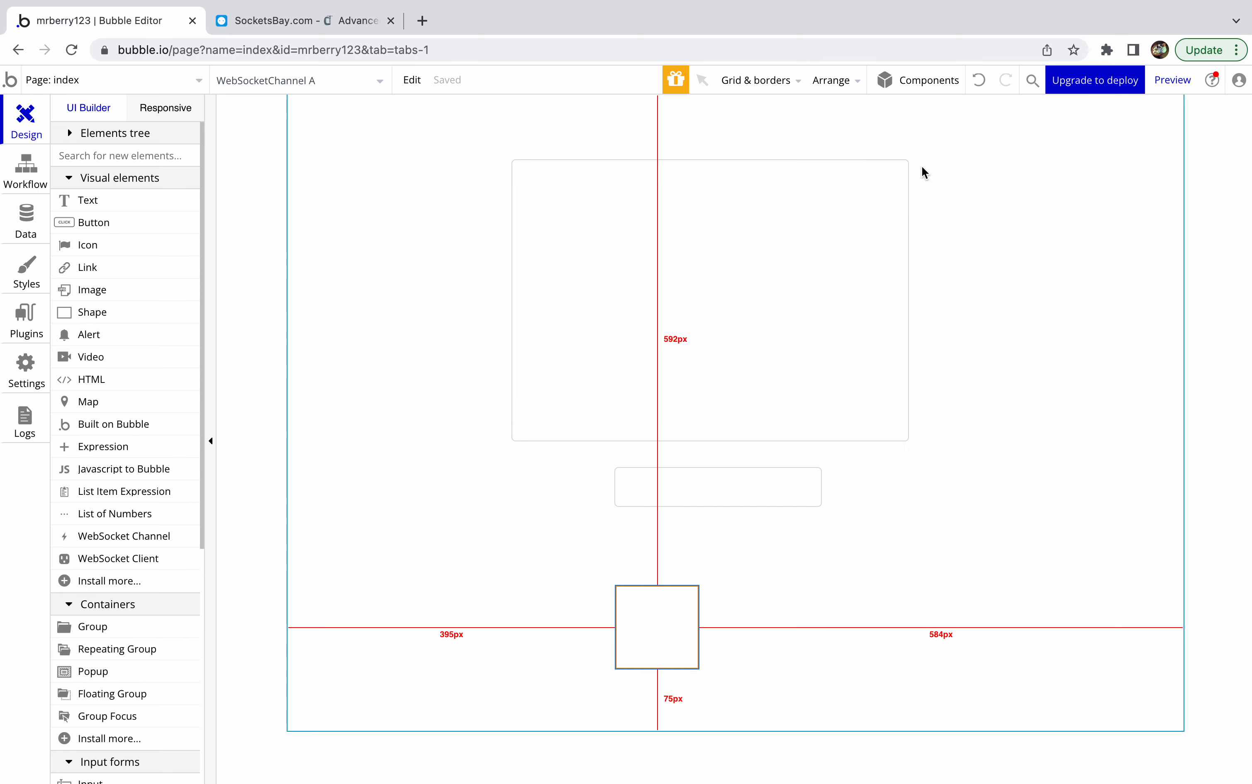
pyautogui.click(957, 565)
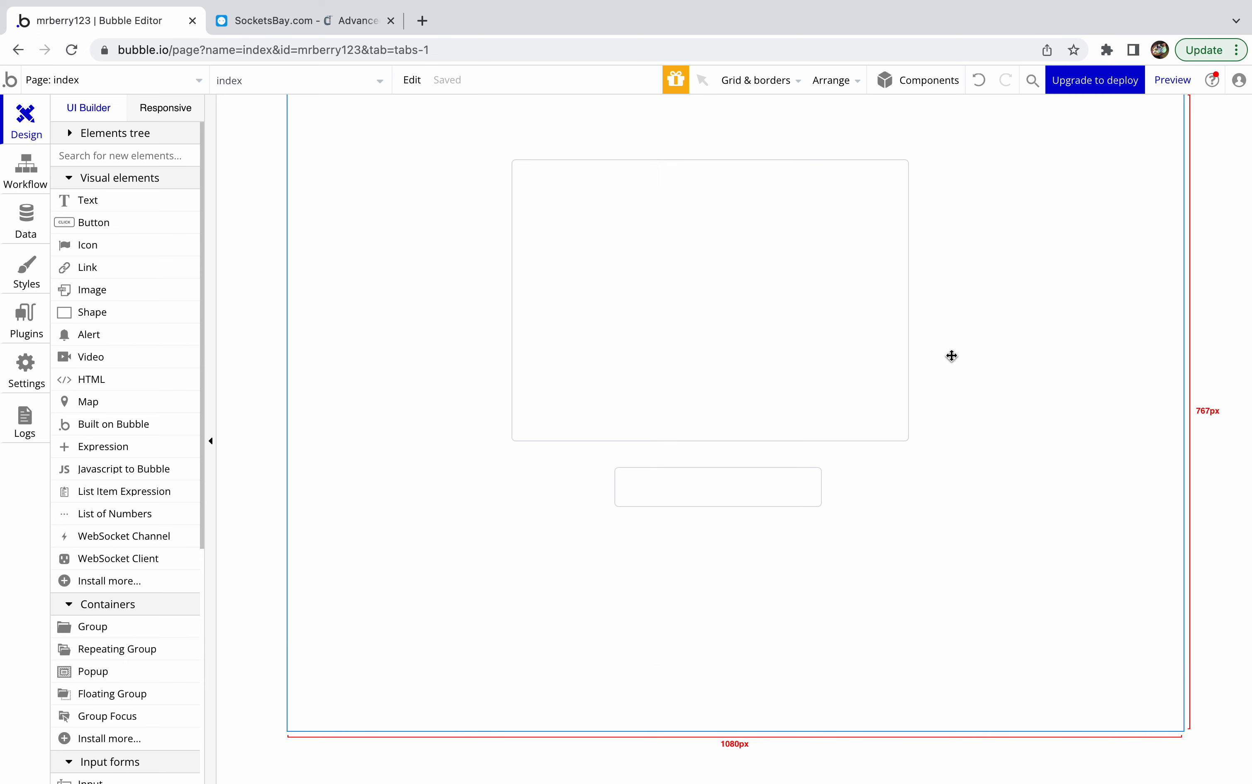
# Step: Set the multiline input's placeholder to the dynamic value WebSocketChannel A's Received Message List
pyautogui.click(701, 301)
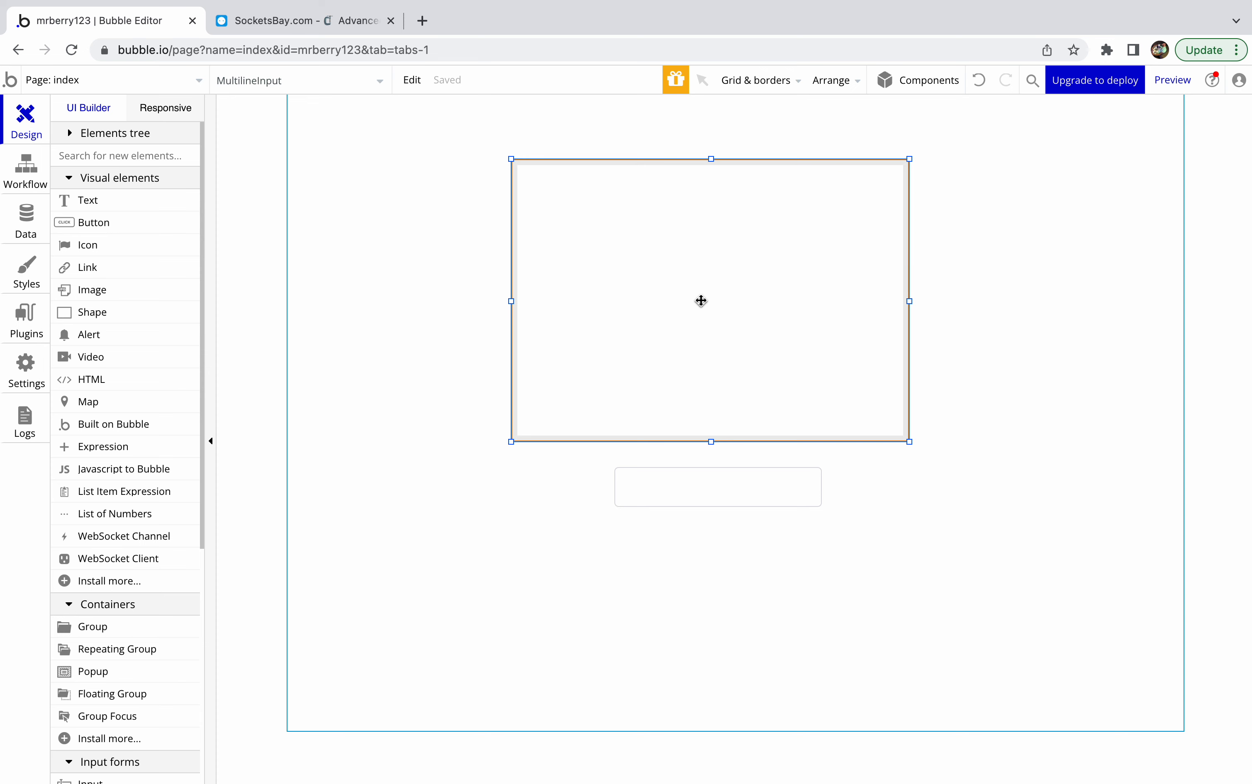
pyautogui.click(717, 486)
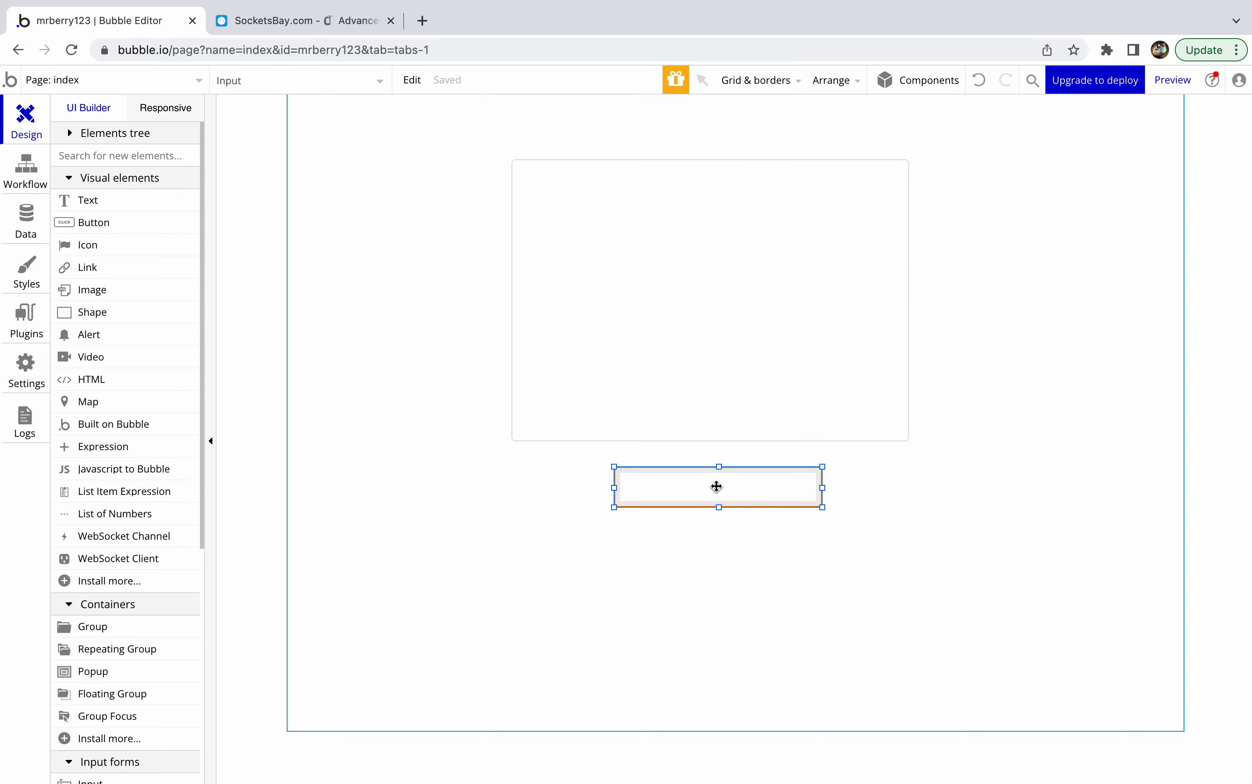
pyautogui.click(698, 286)
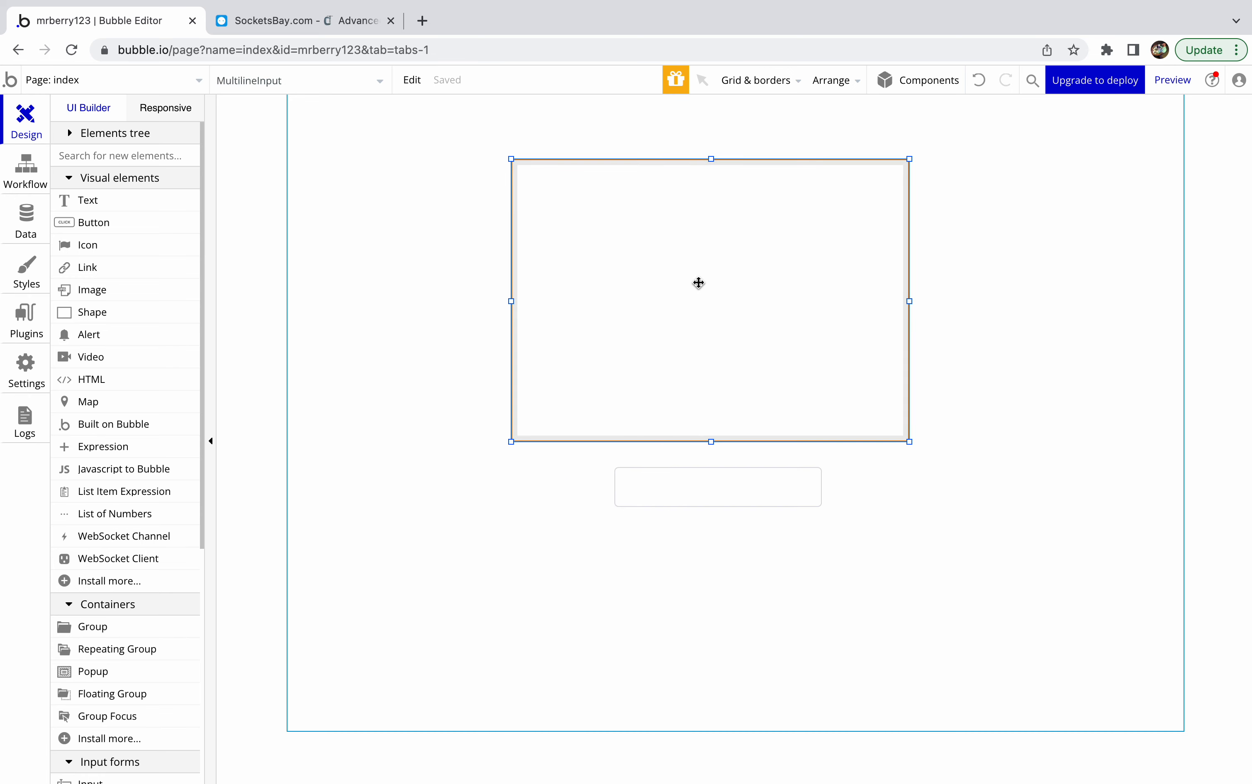
pyautogui.rightClick(668, 246)
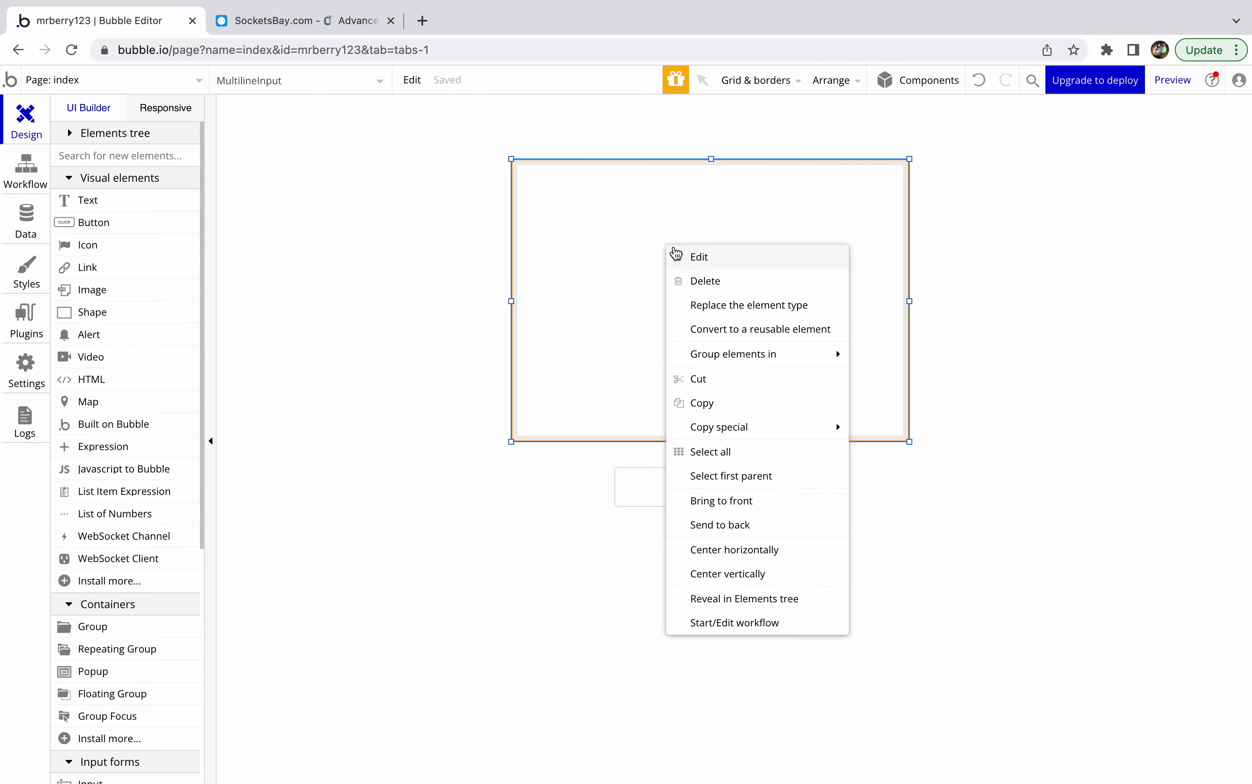
pyautogui.click(699, 257)
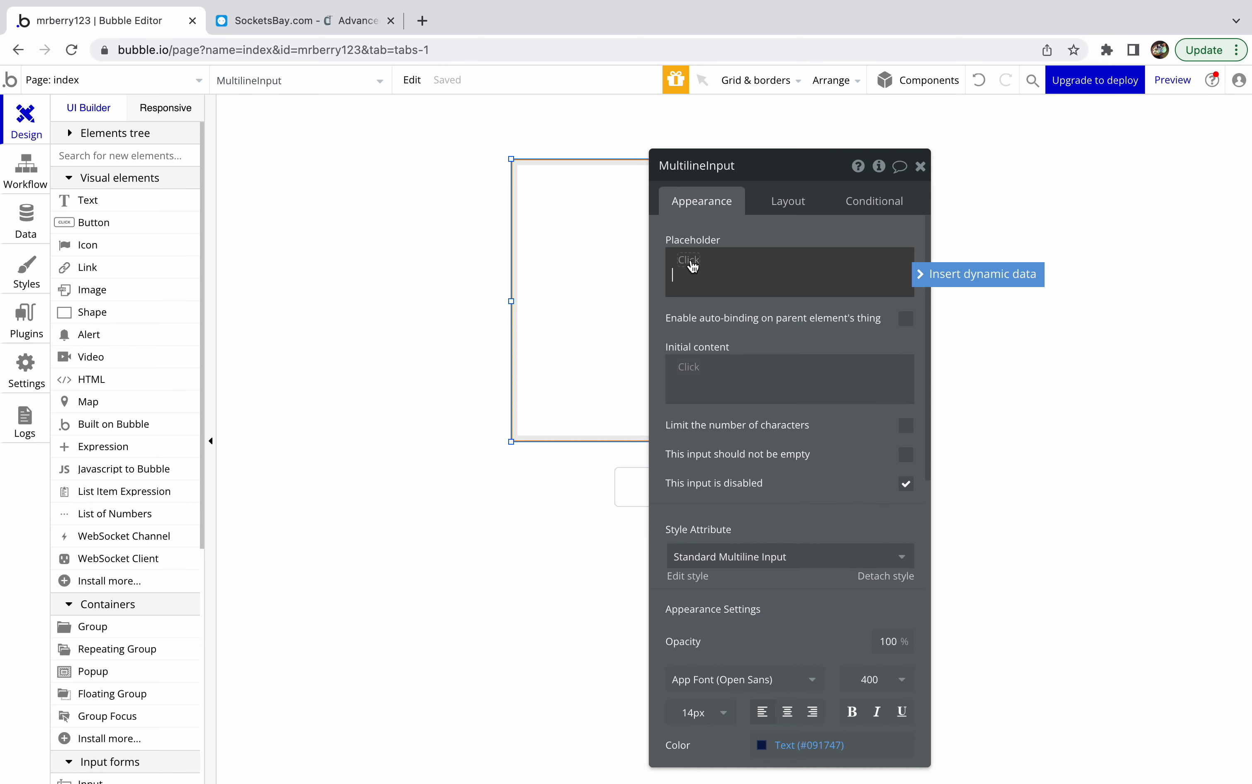
pyautogui.click(949, 280)
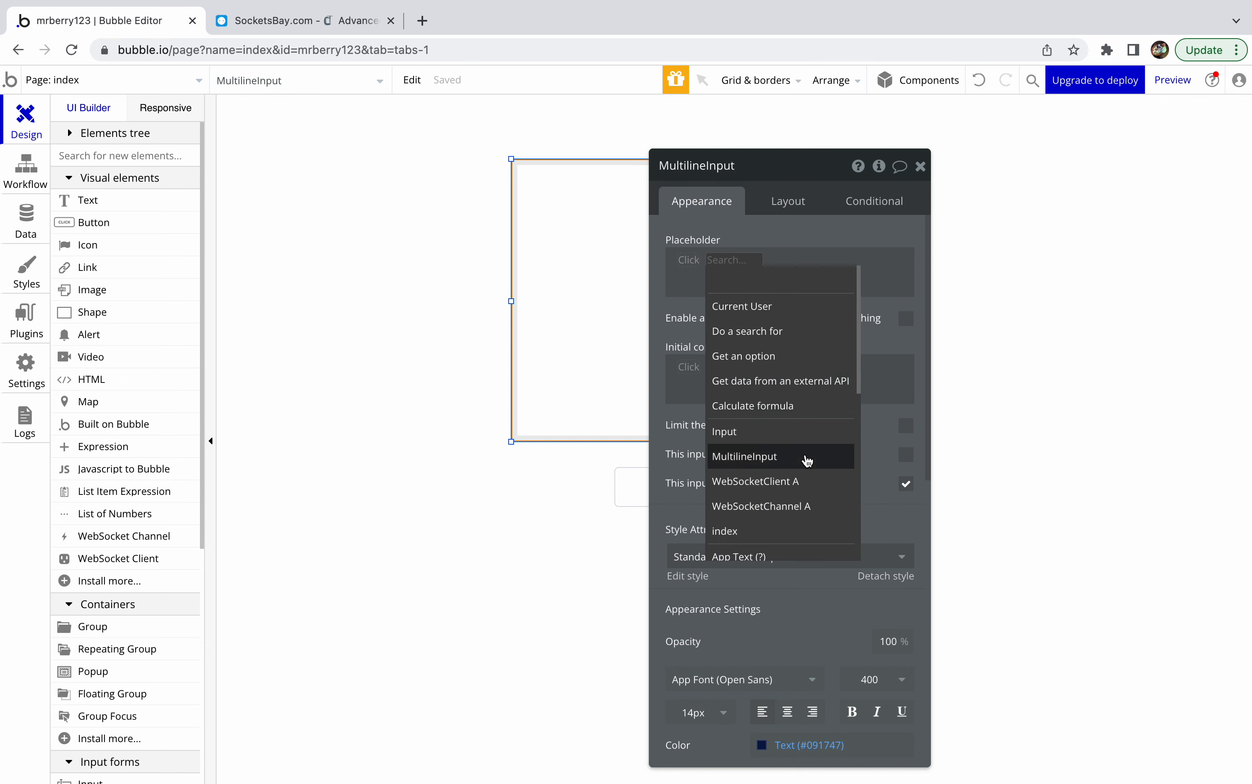
pyautogui.moveTo(798, 511)
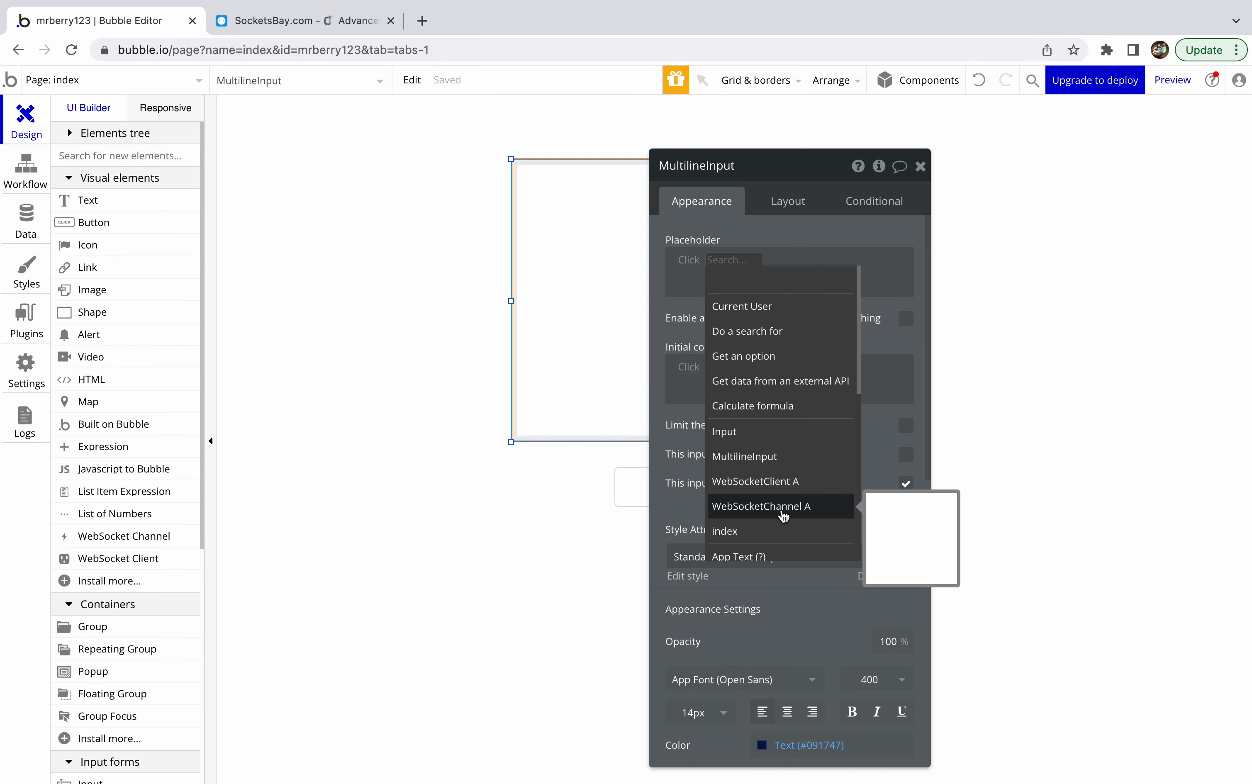
pyautogui.click(784, 515)
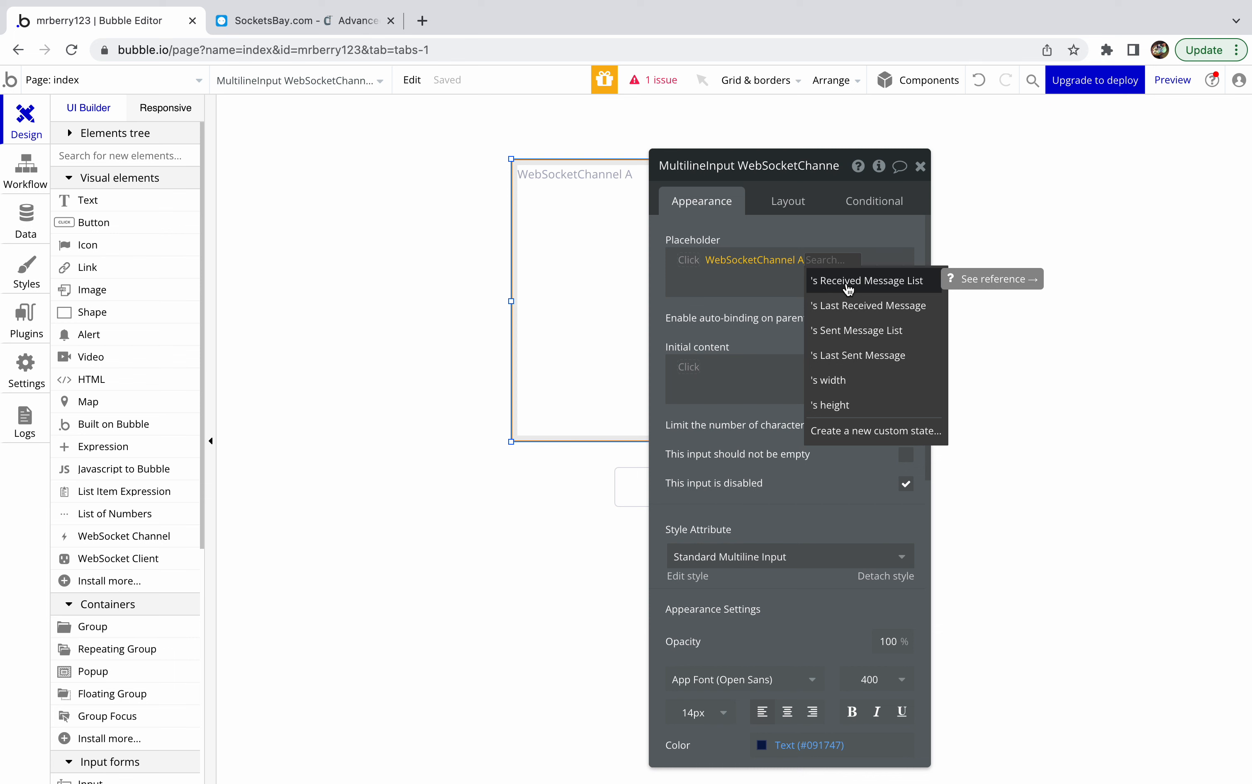
pyautogui.click(848, 283)
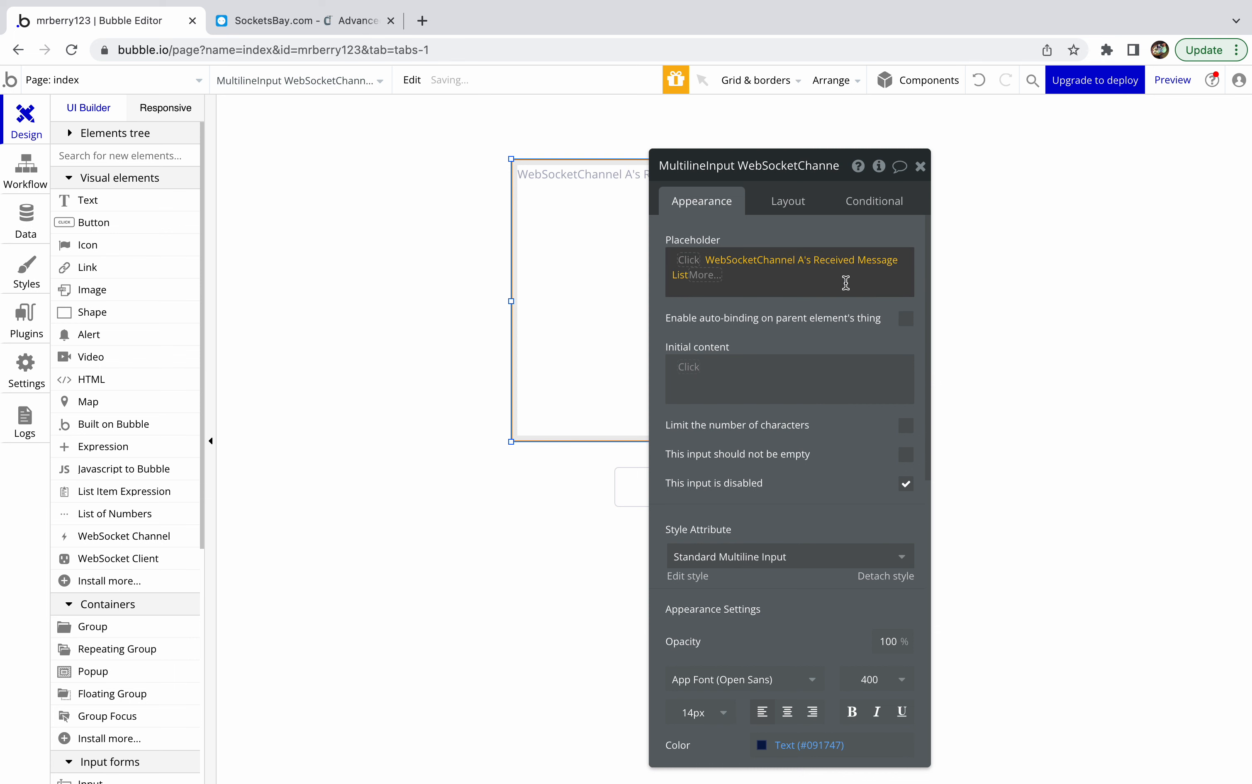
pyautogui.click(921, 167)
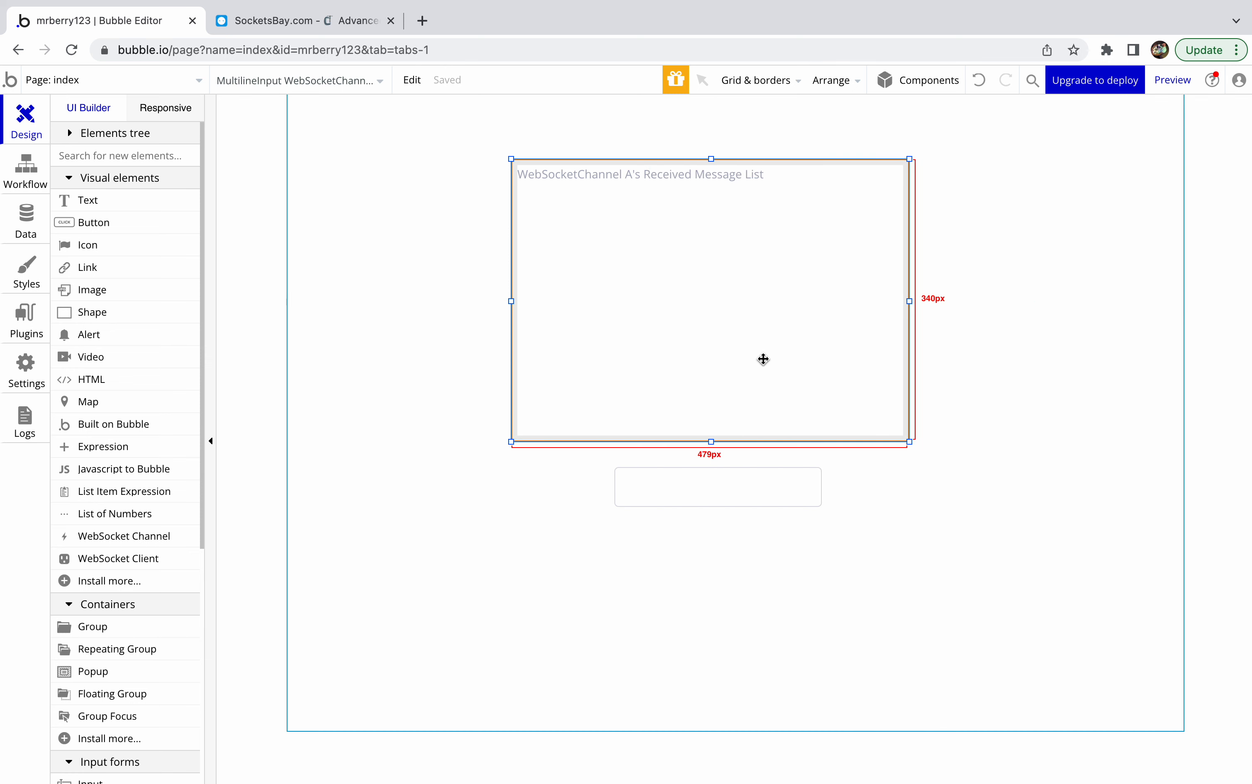
# Step: Preview the index page and send the message "Hello!" from the connected SocketsBay test client
pyautogui.click(1171, 81)
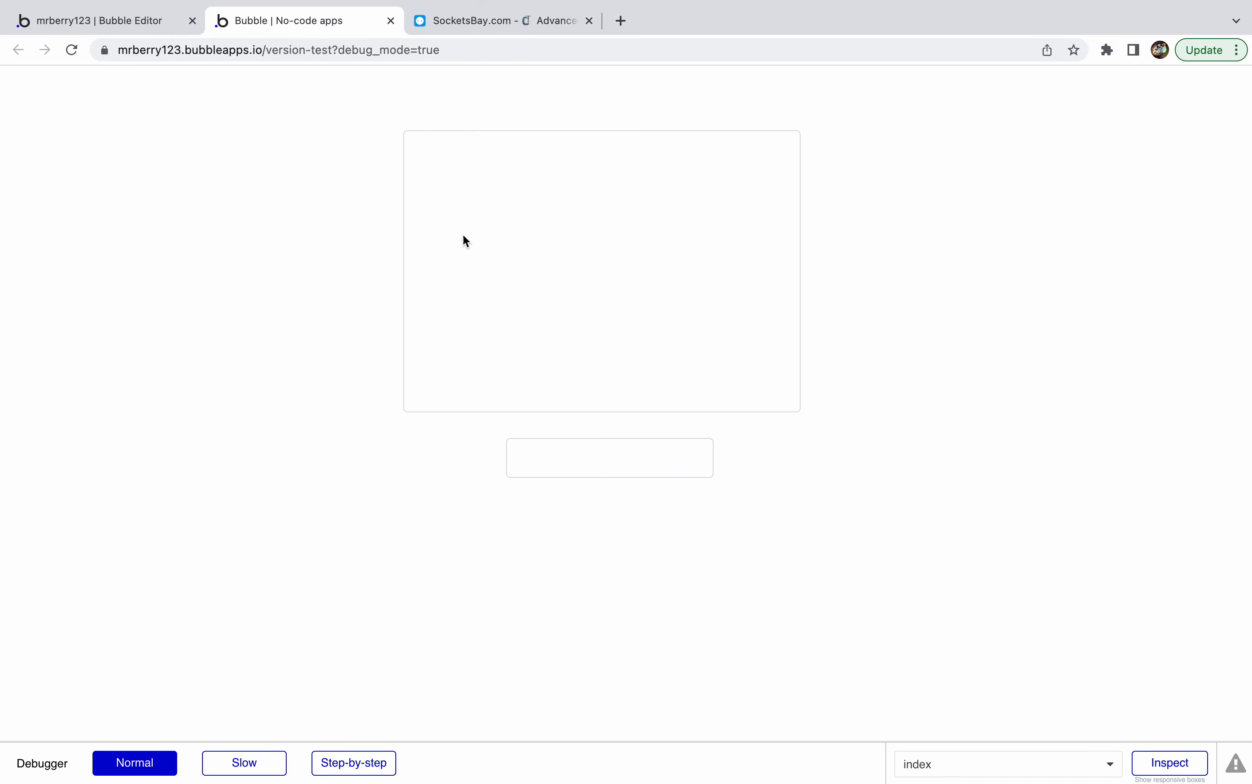
pyautogui.click(509, 22)
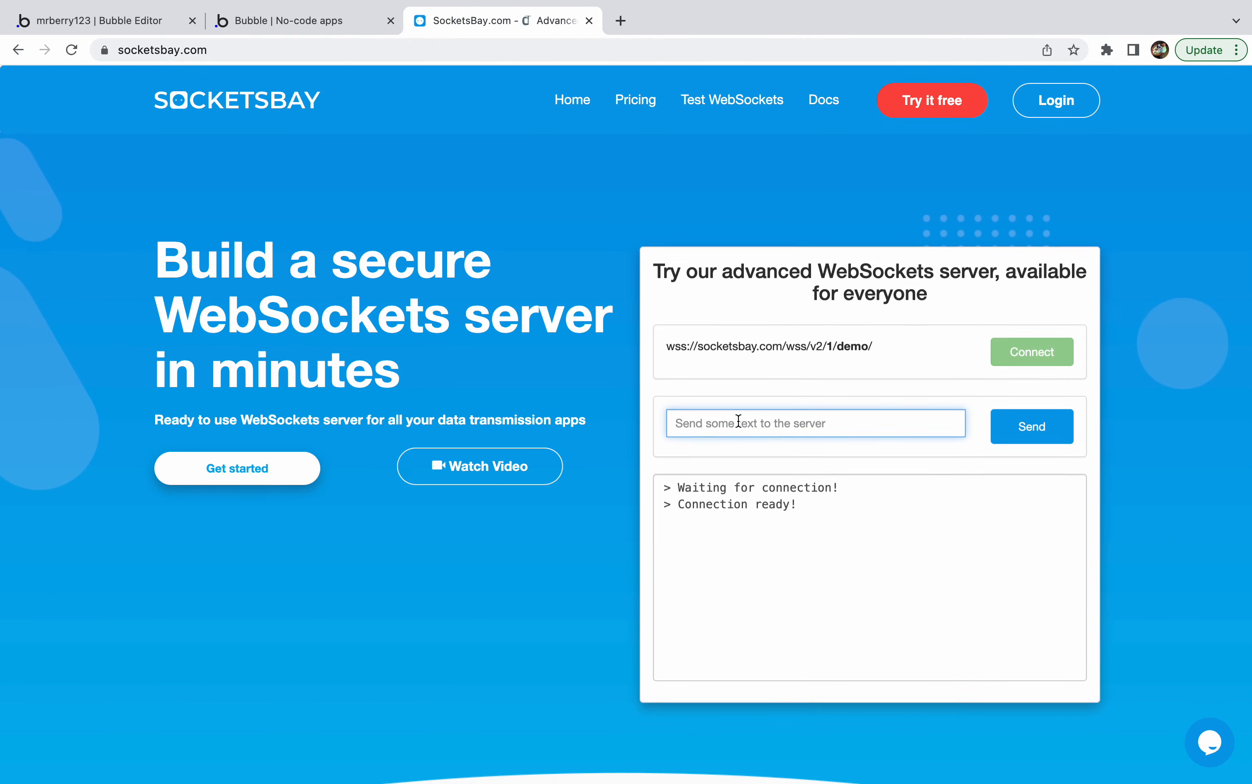
pyautogui.write('Hello!')
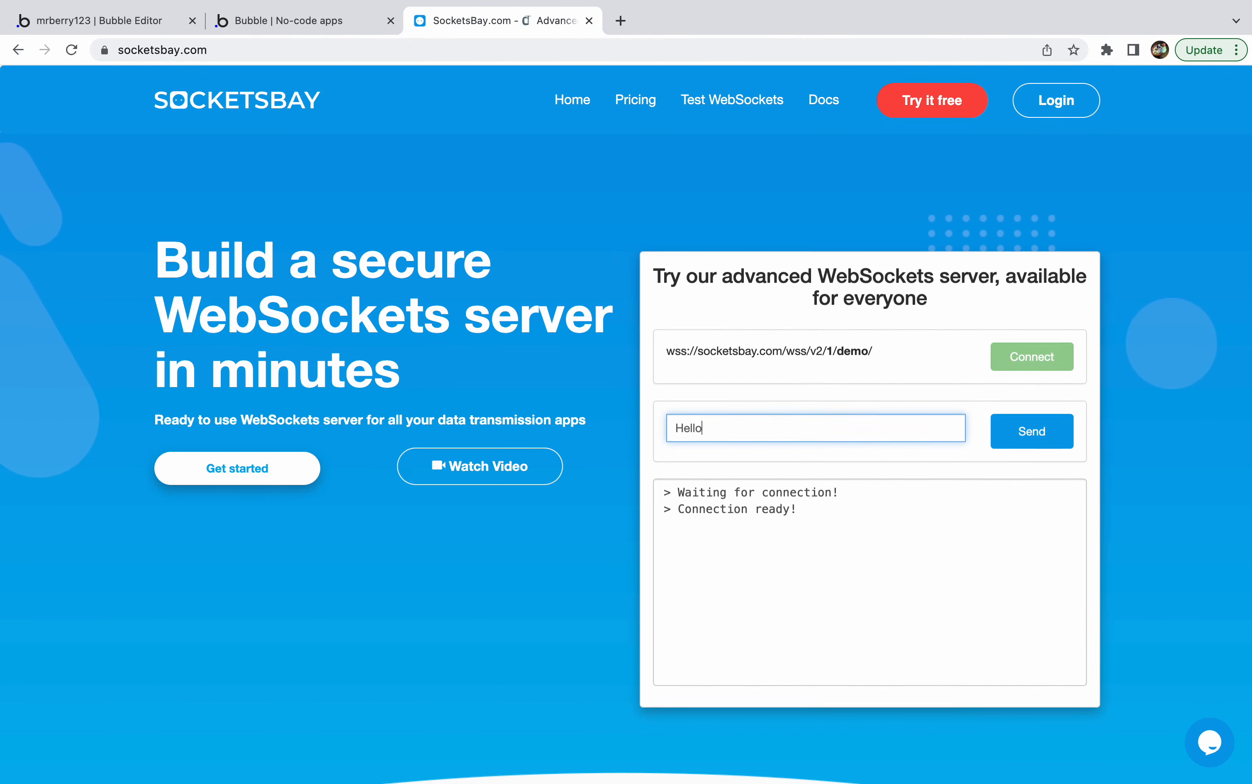
pyautogui.click(1043, 436)
# Step: Check the multiline input in the page preview for the received message, and close the preview
pyautogui.click(291, 21)
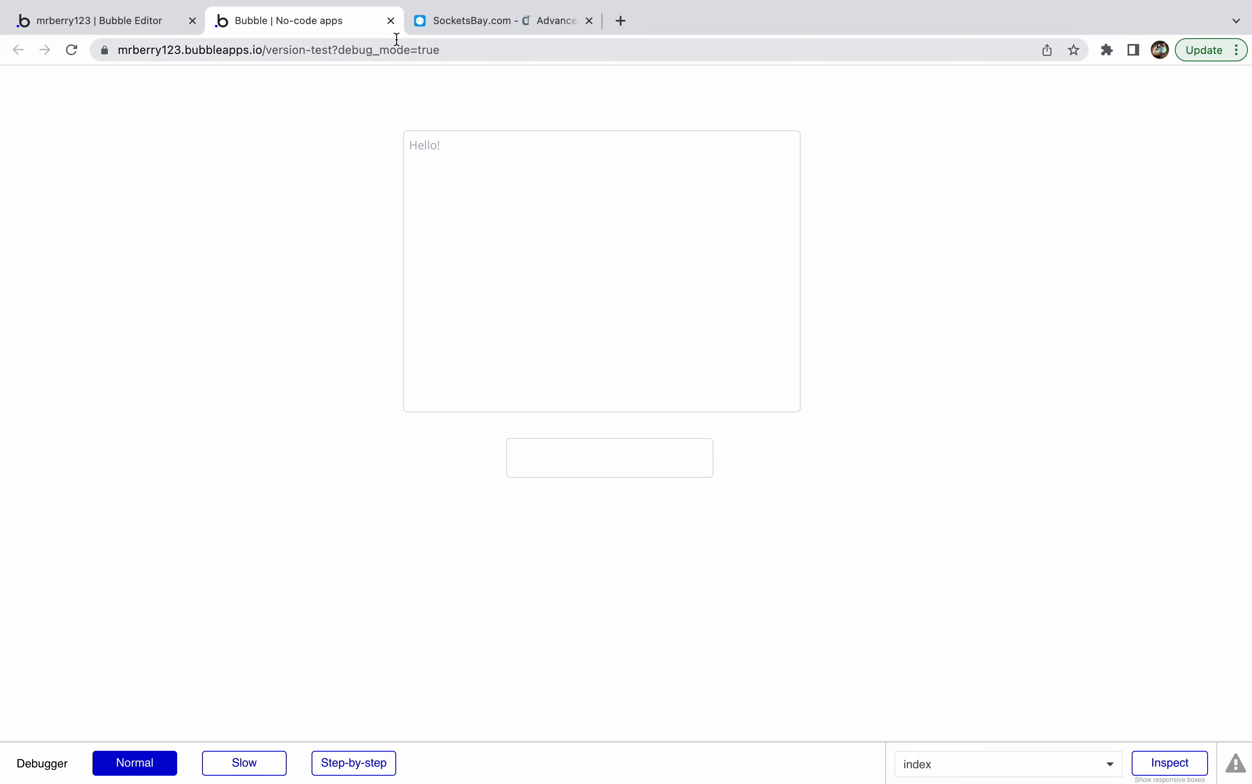
pyautogui.click(392, 21)
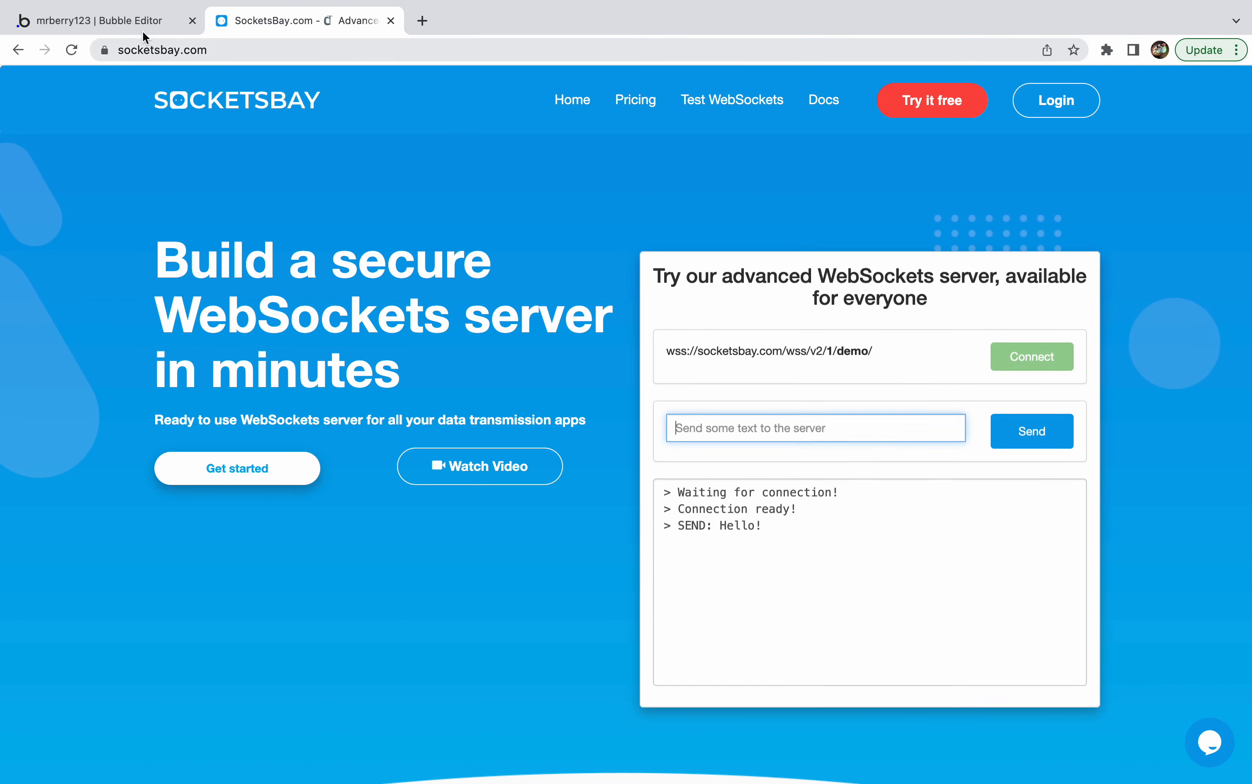
# Step: Switch to the Bubble editor and review the workflow event that runs when the single-line input's value changes and is not empty
pyautogui.click(132, 20)
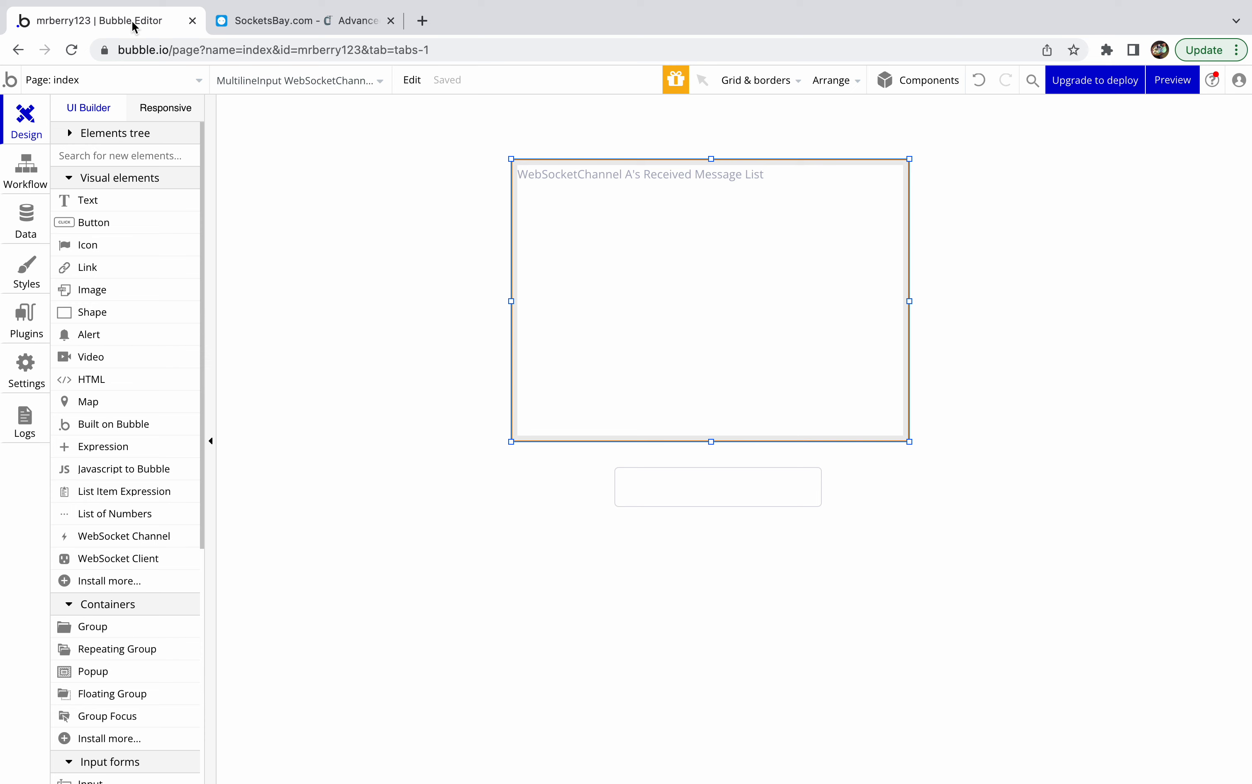
pyautogui.click(576, 567)
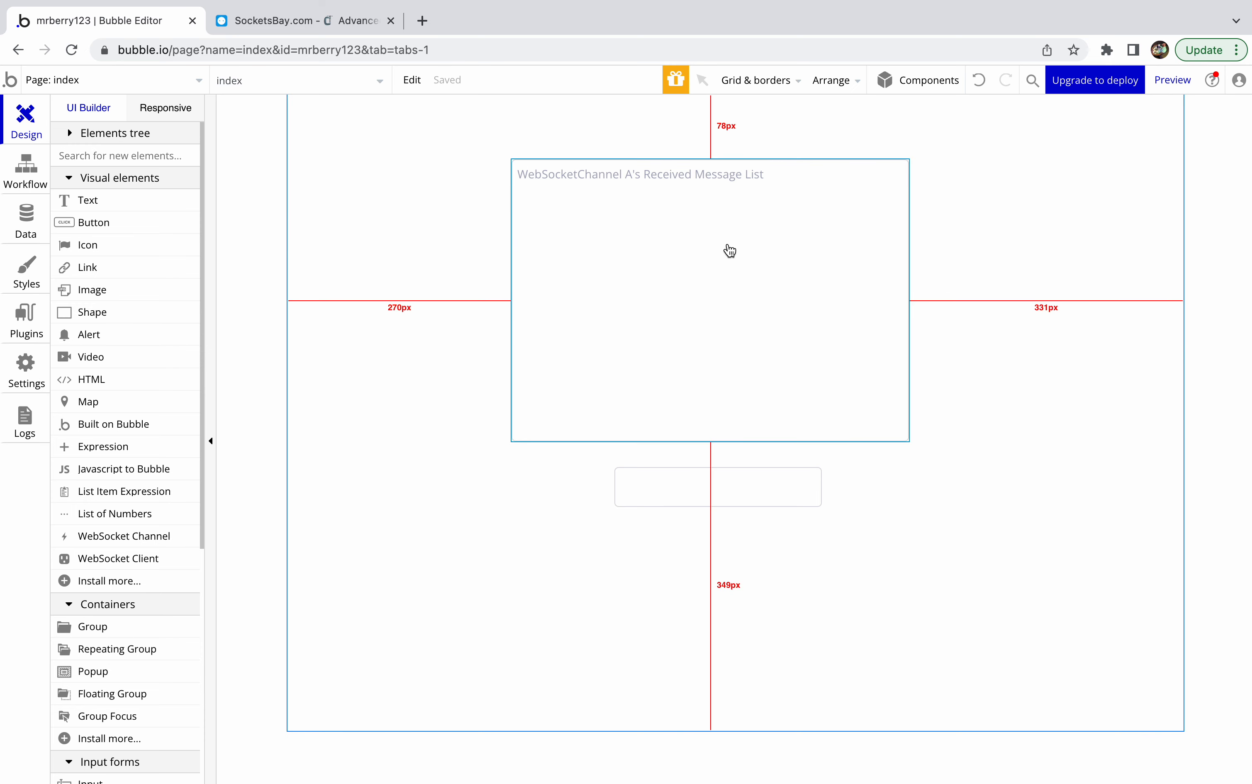
pyautogui.click(709, 507)
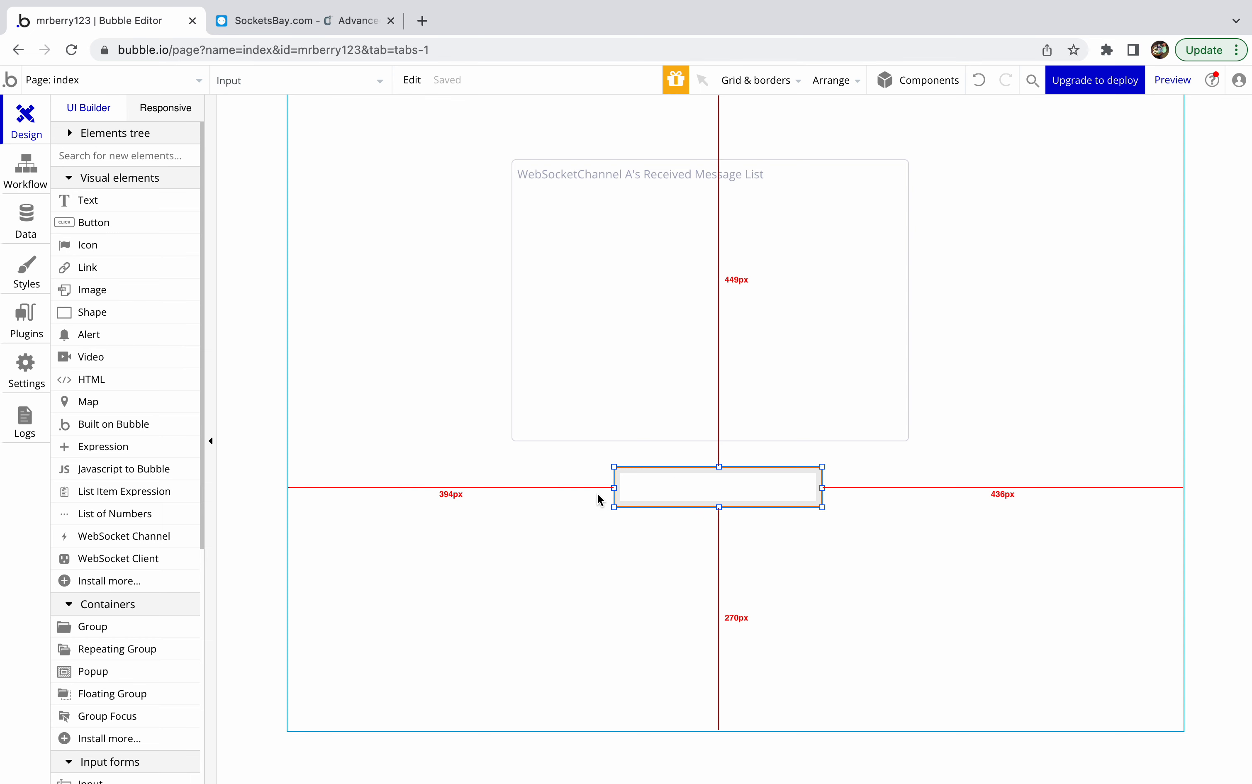
pyautogui.click(36, 182)
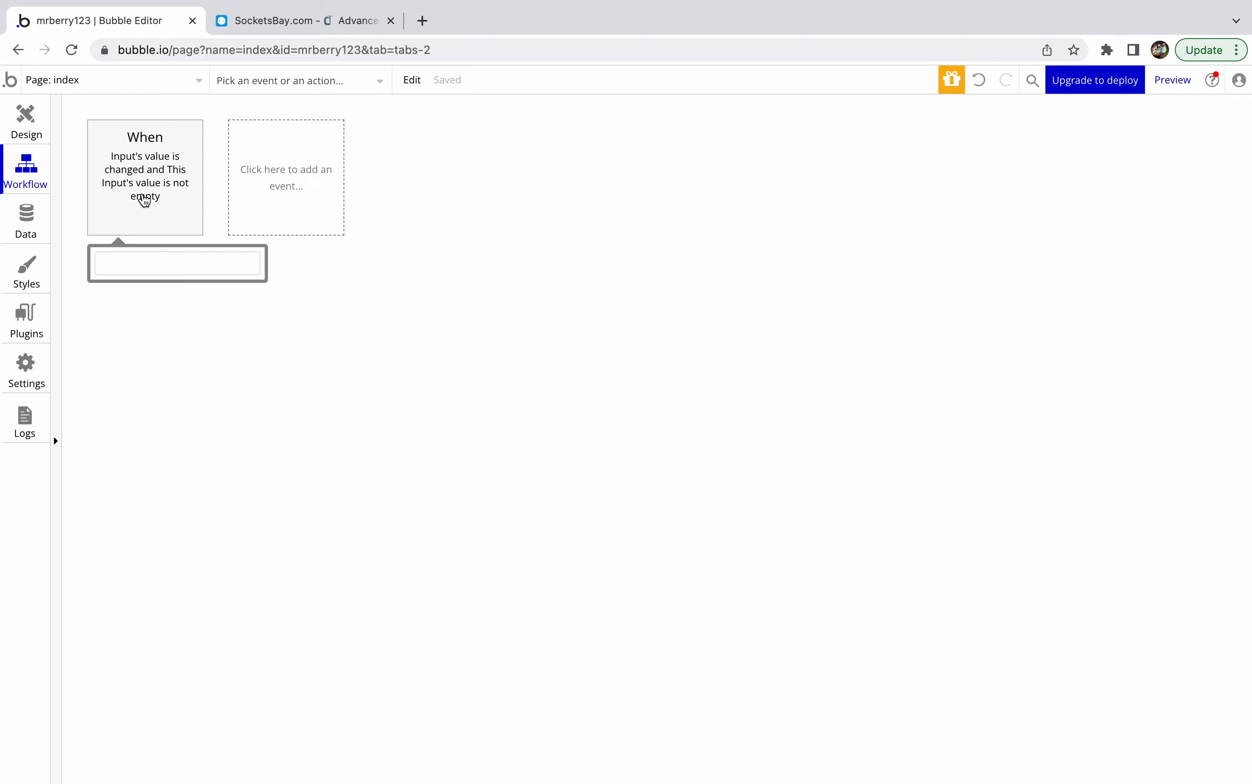
pyautogui.click(165, 205)
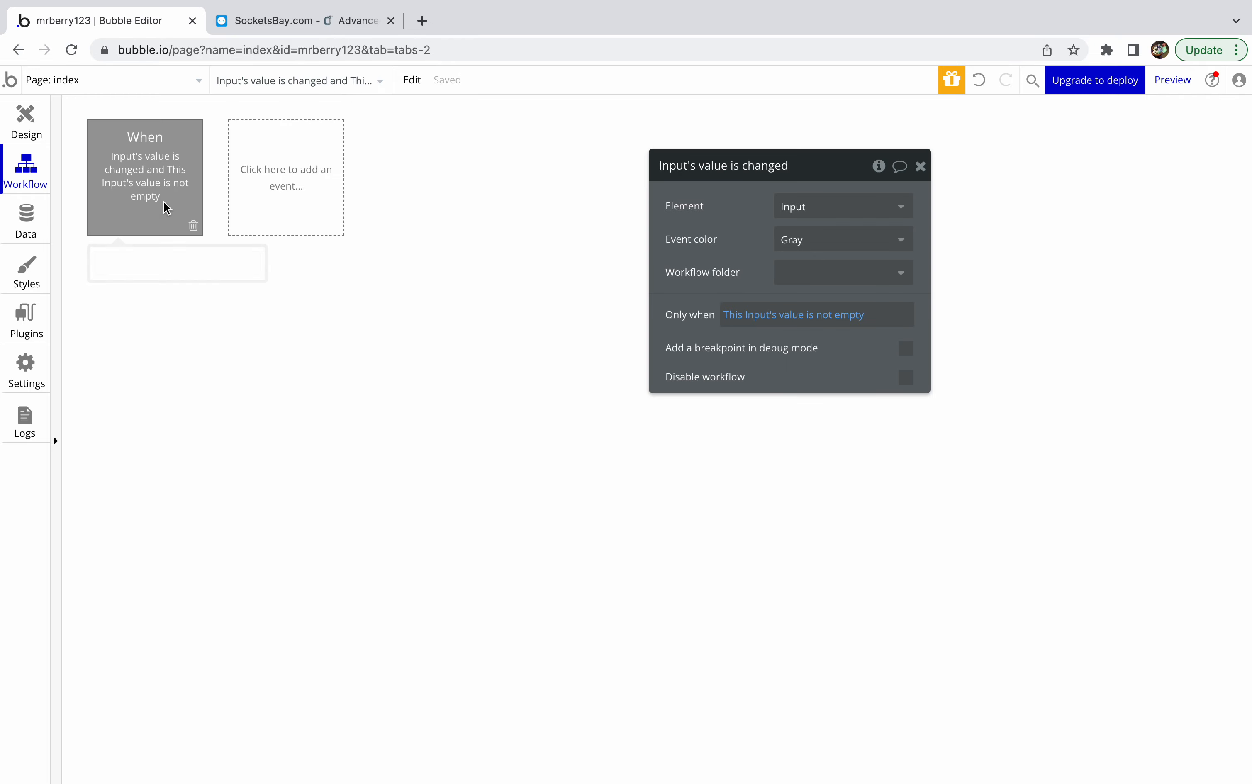
pyautogui.click(920, 166)
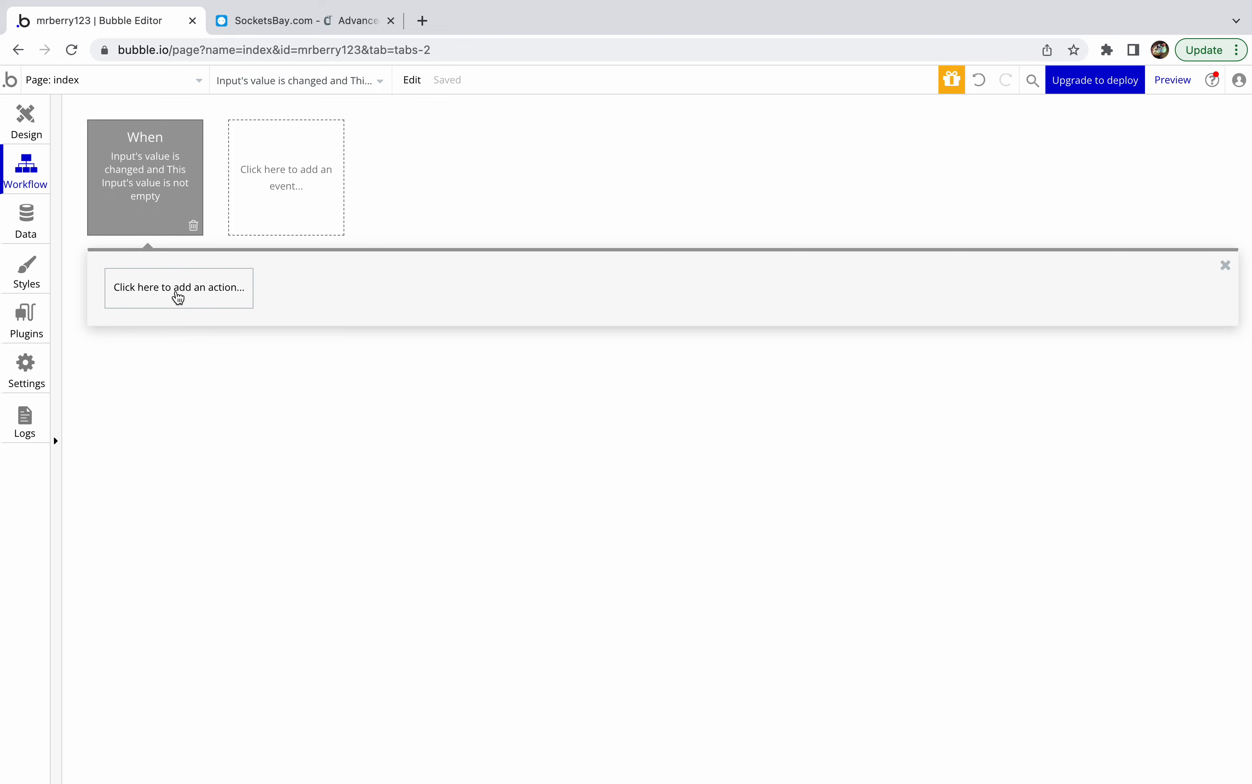
# Step: Add a send message action for WebSocketChannel A to the input's value-changed event, with the message set to This Input's value
pyautogui.click(178, 297)
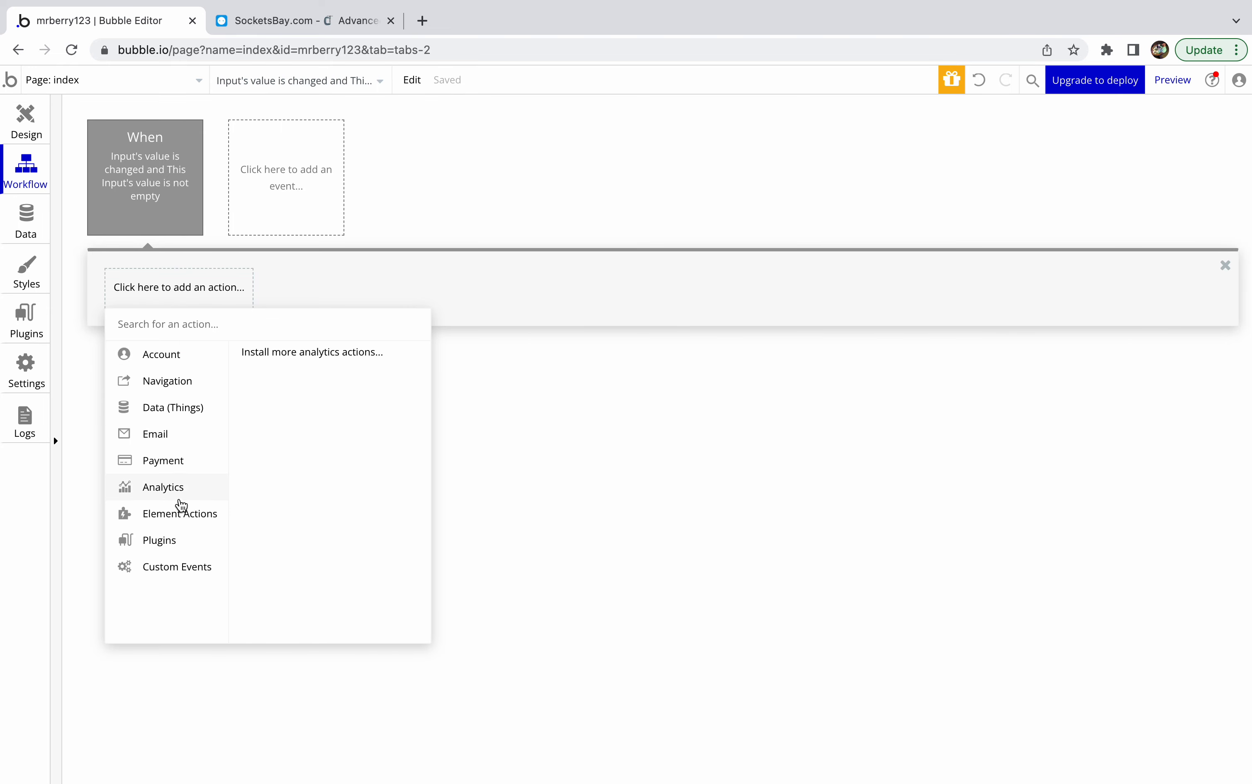
pyautogui.moveTo(179, 519)
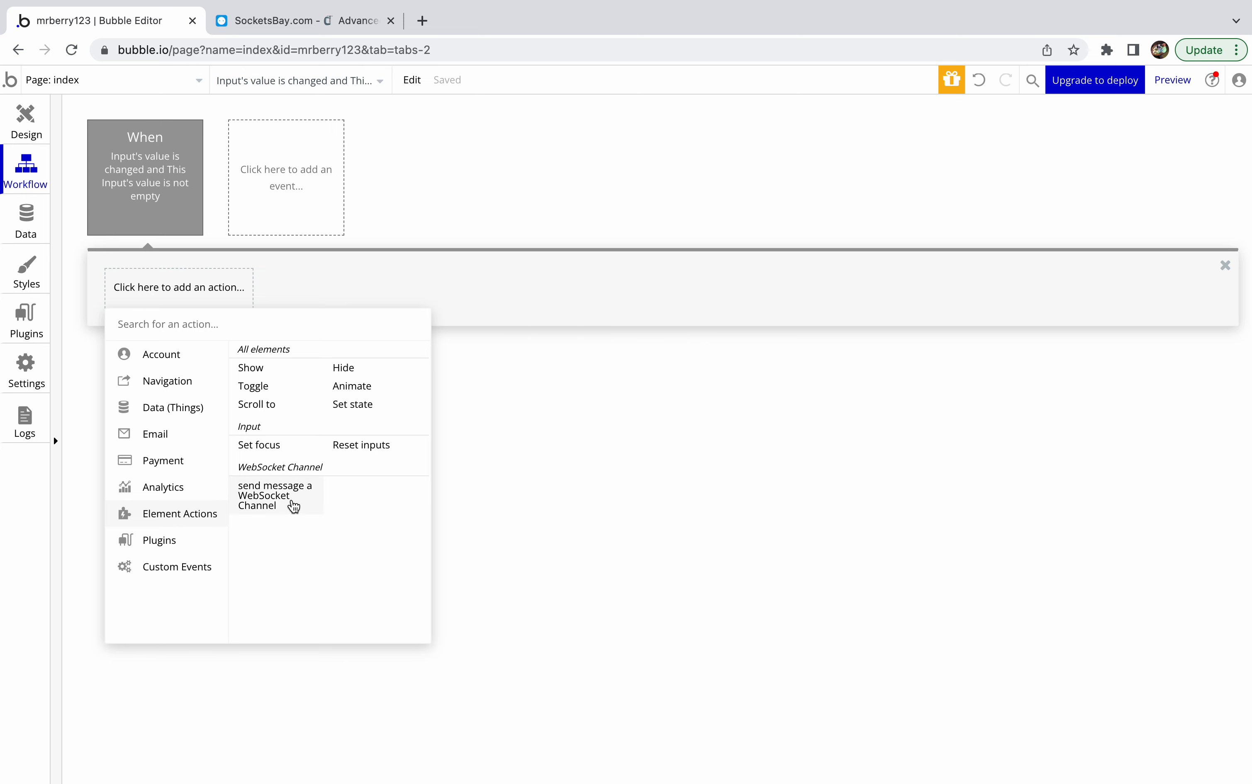
pyautogui.click(290, 506)
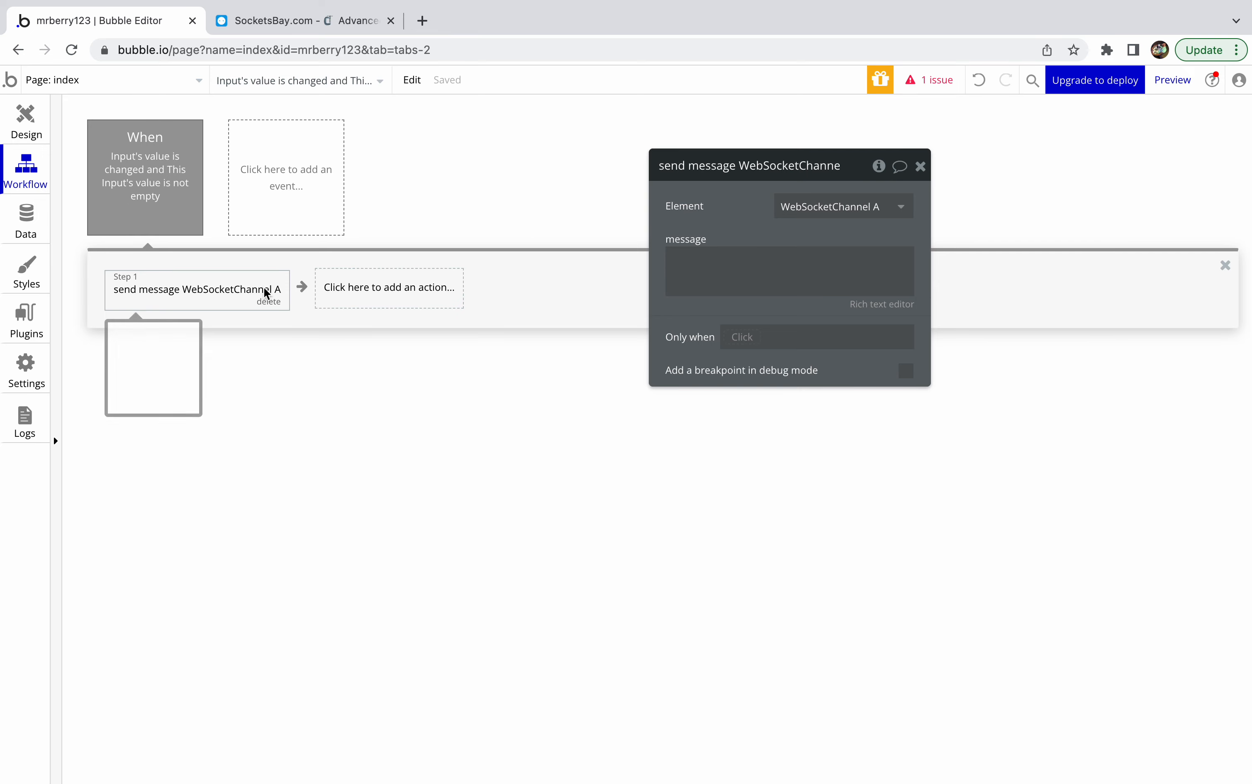
pyautogui.click(701, 259)
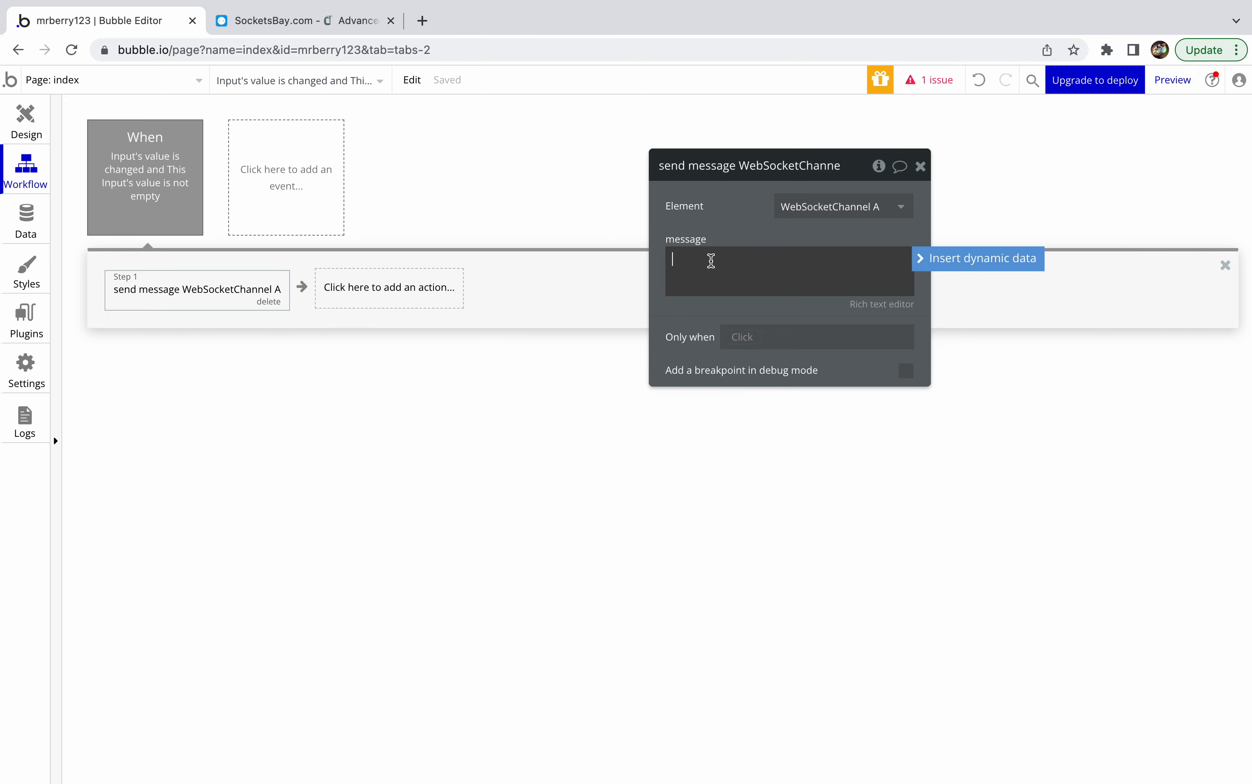
pyautogui.click(977, 270)
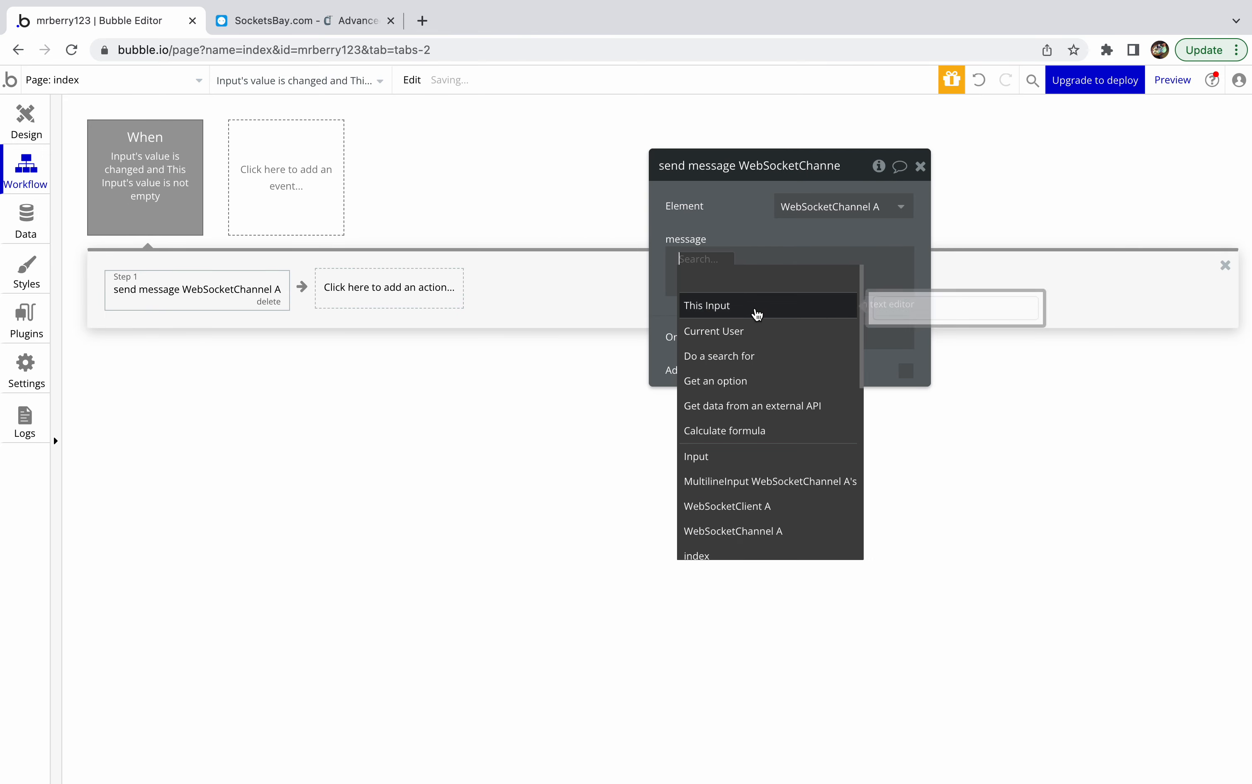
pyautogui.click(753, 309)
pyautogui.click(775, 288)
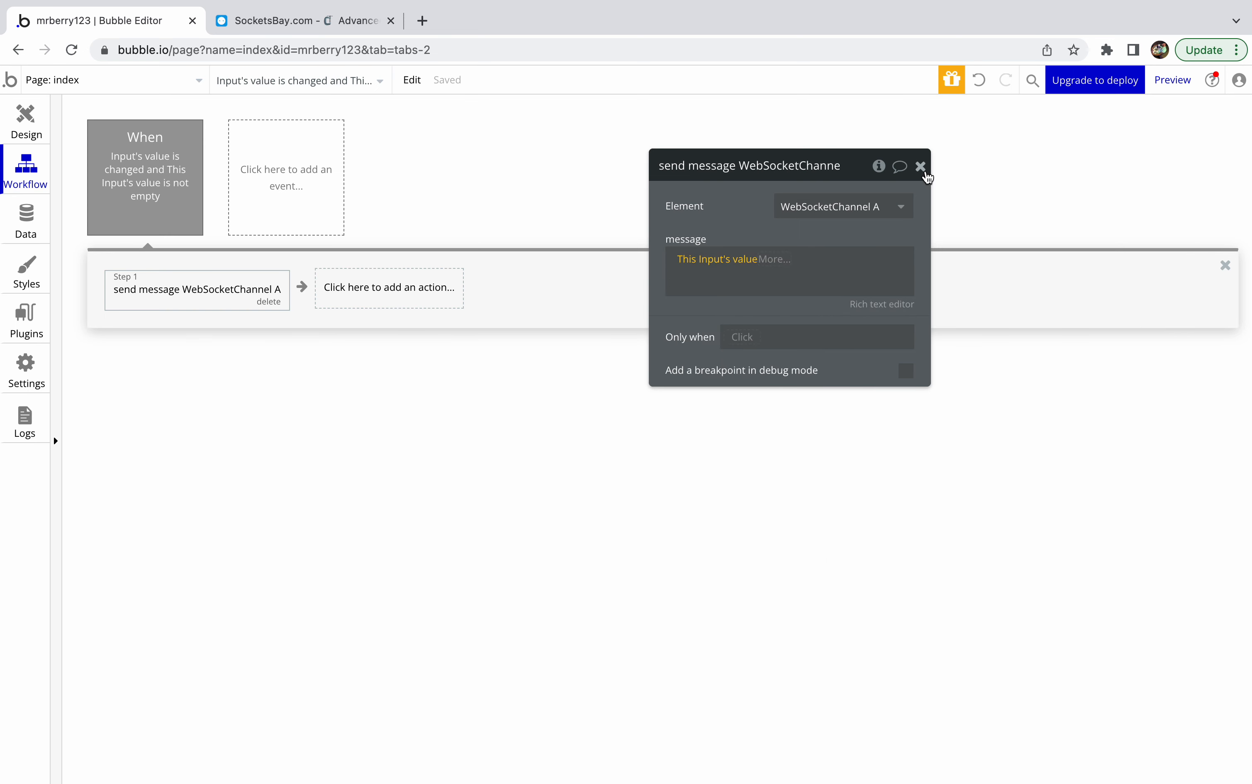
pyautogui.click(921, 166)
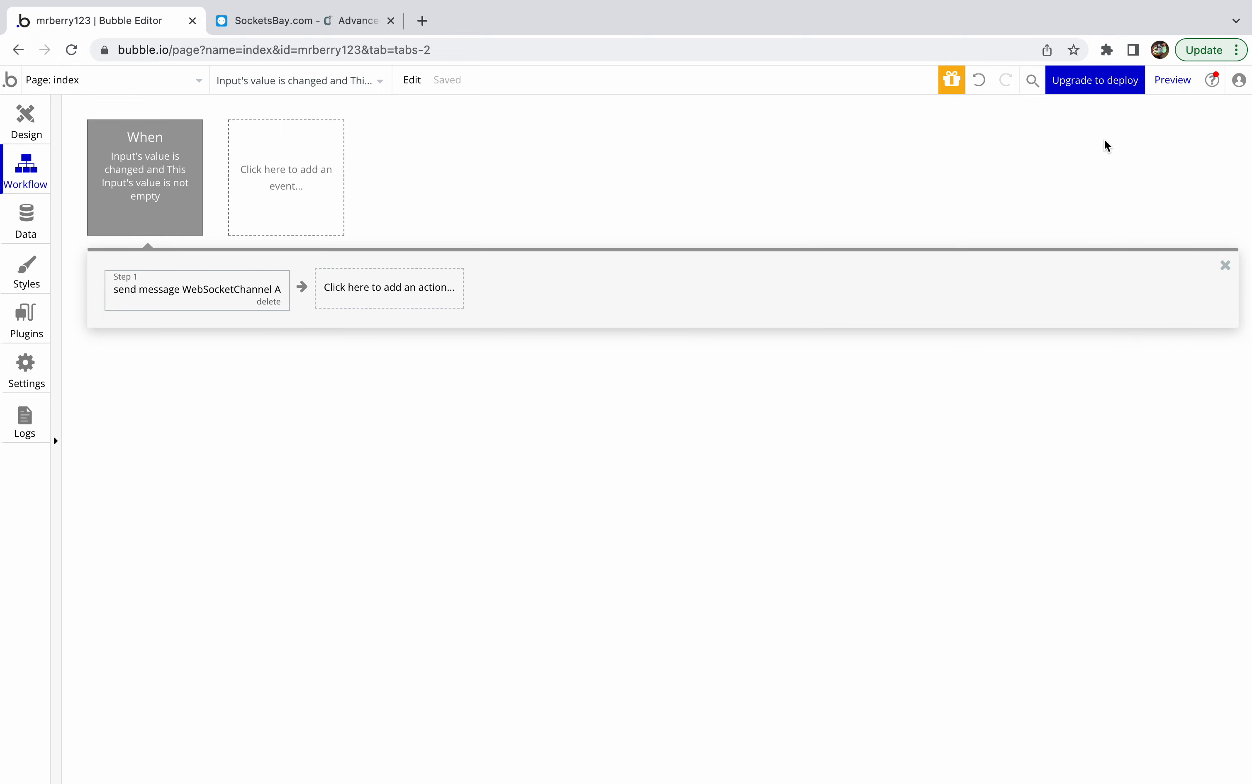
# Step: Preview the index page and send the message "testing!" from the SocketsBay test client
pyautogui.click(25, 127)
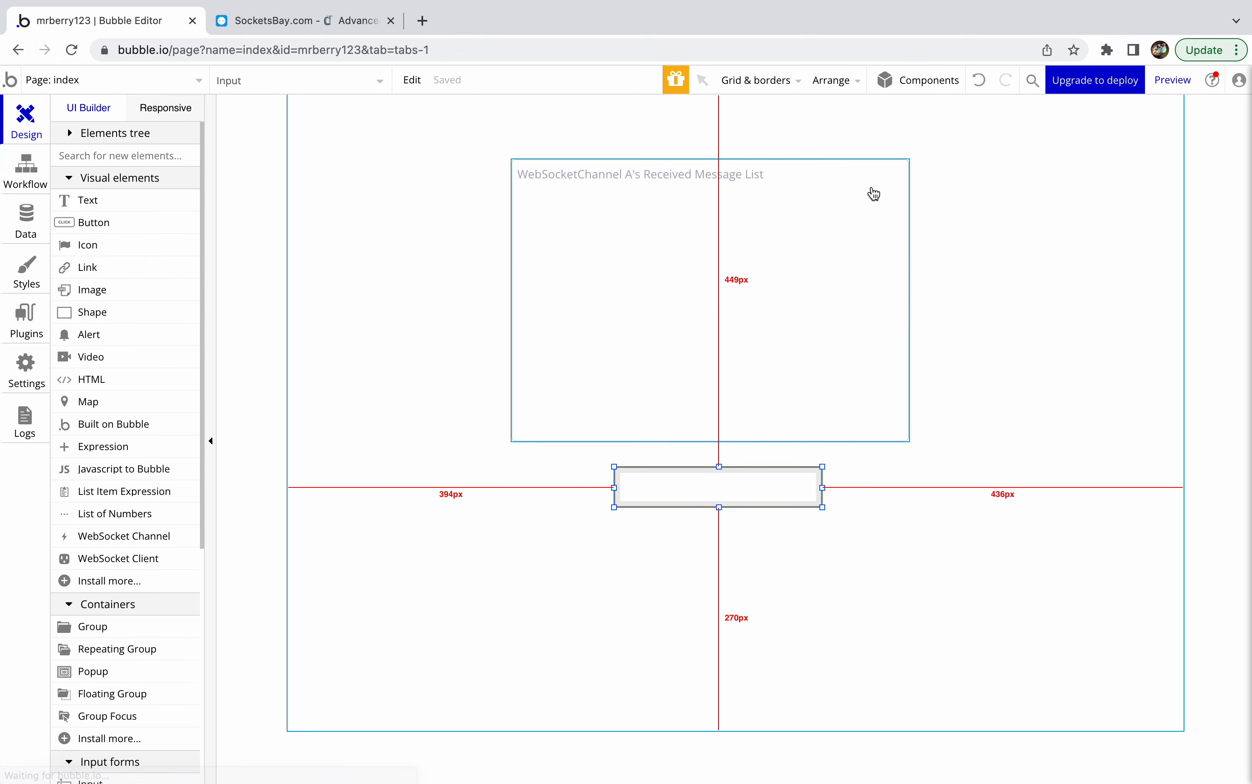
pyautogui.click(1188, 89)
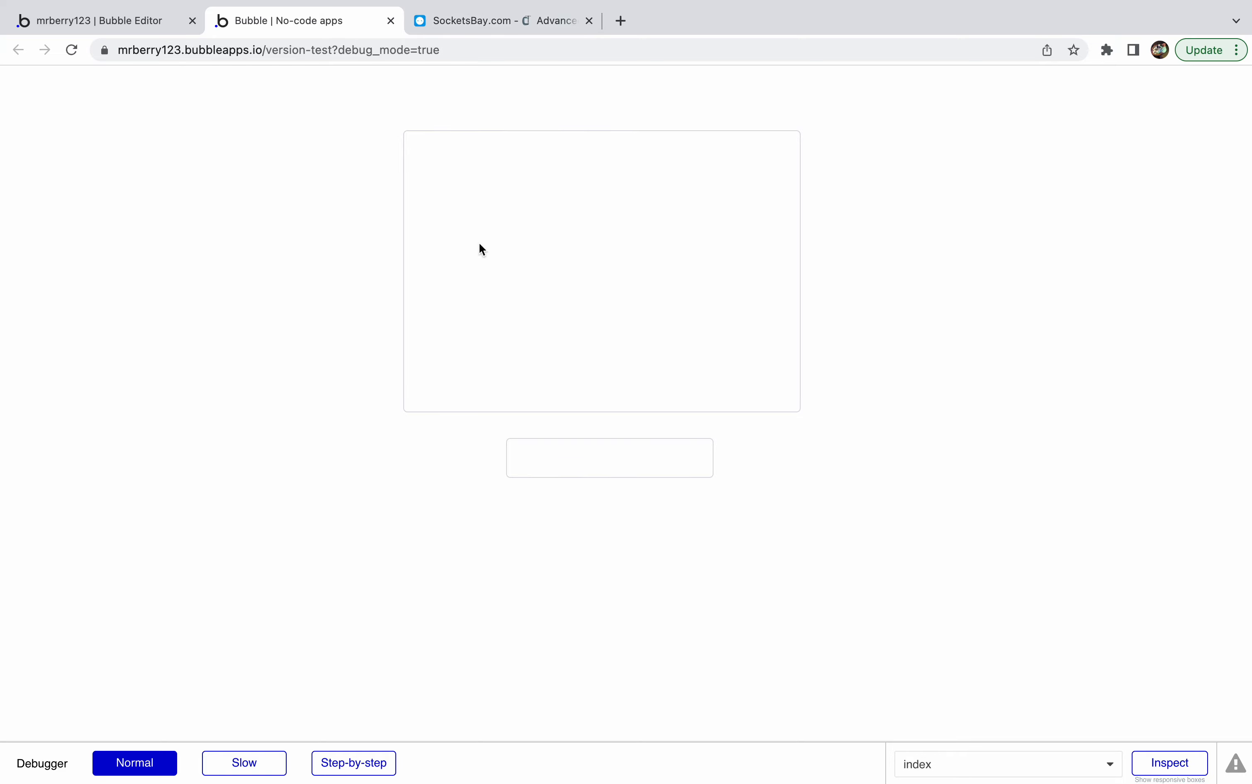
pyautogui.click(506, 33)
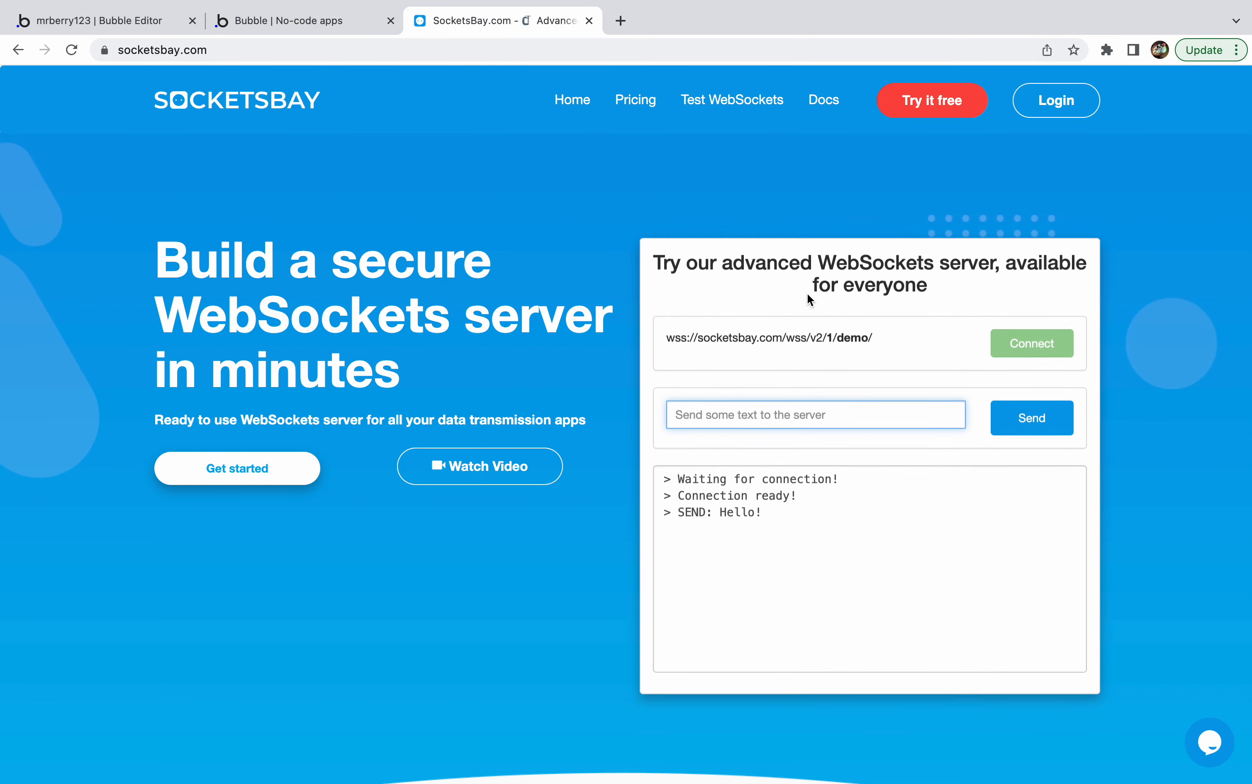
pyautogui.write('testing!')
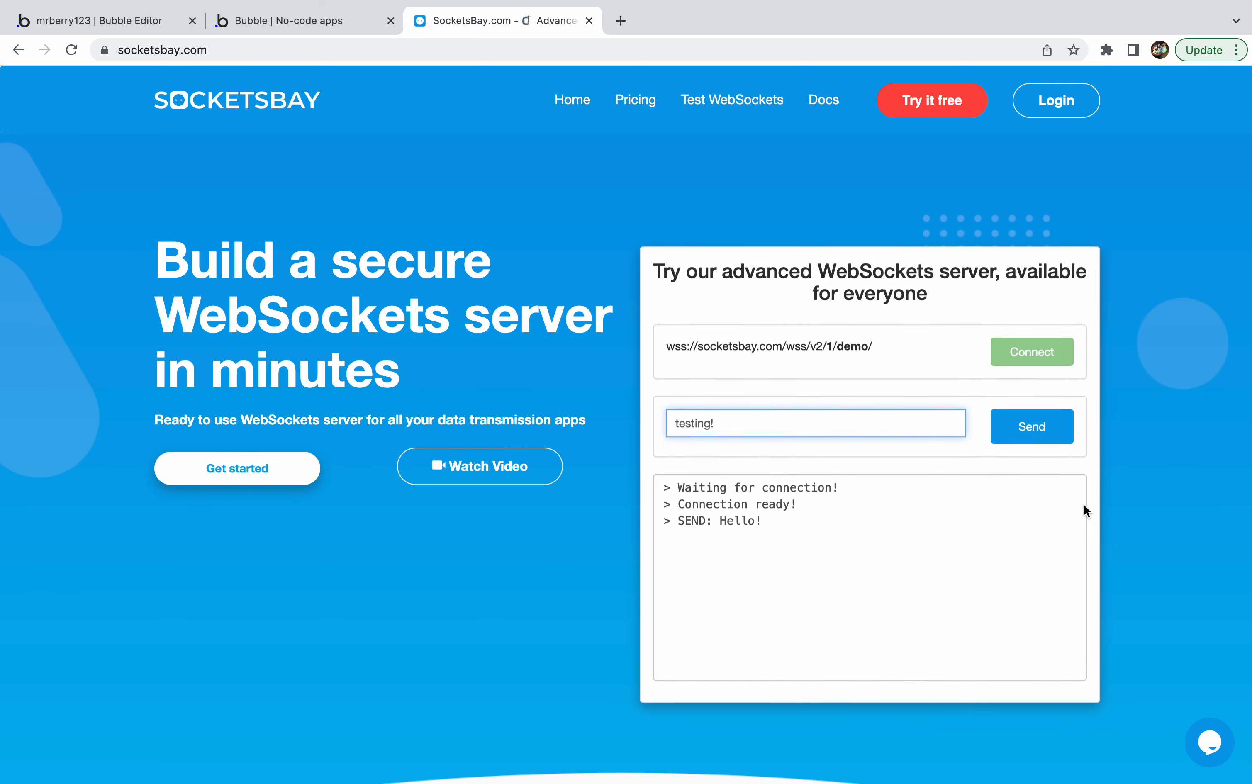
pyautogui.click(1034, 437)
# Step: Enter "Hello from bubble!" in the page preview's single-line input and check the SocketsBay log for the received message
pyautogui.click(266, 32)
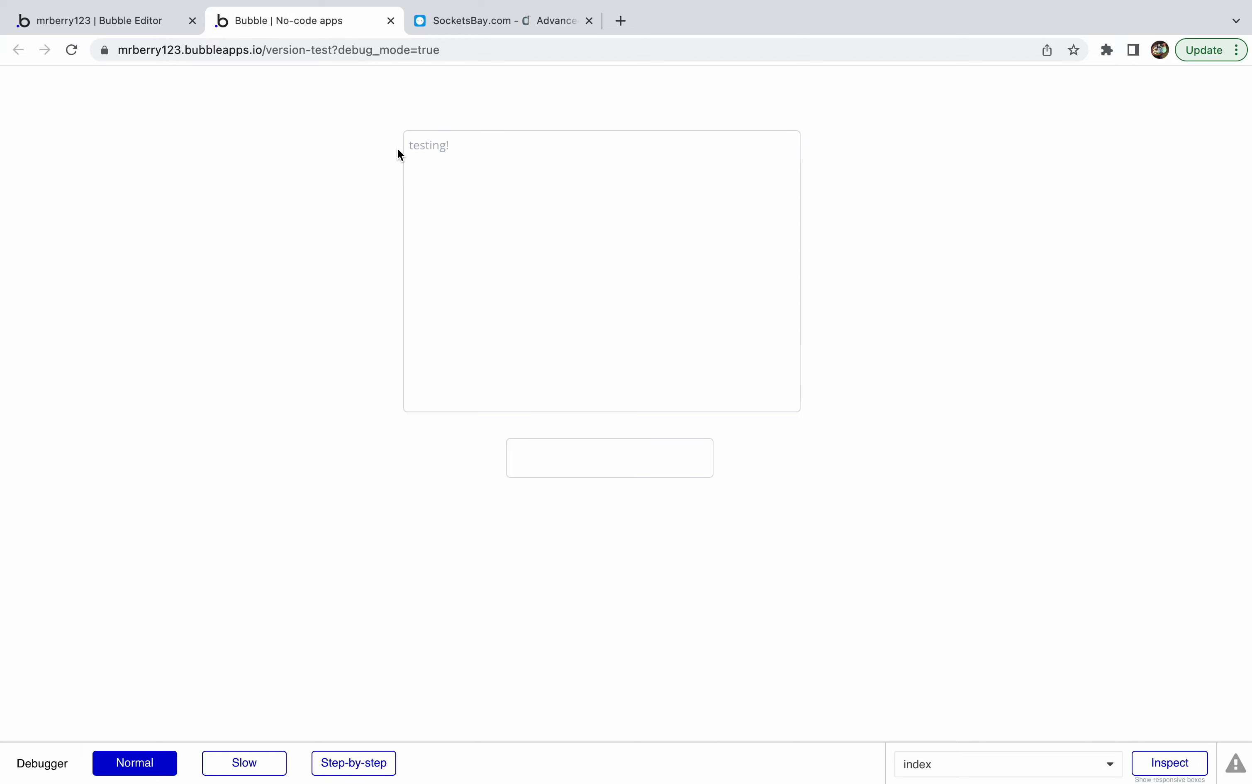
pyautogui.click(558, 461)
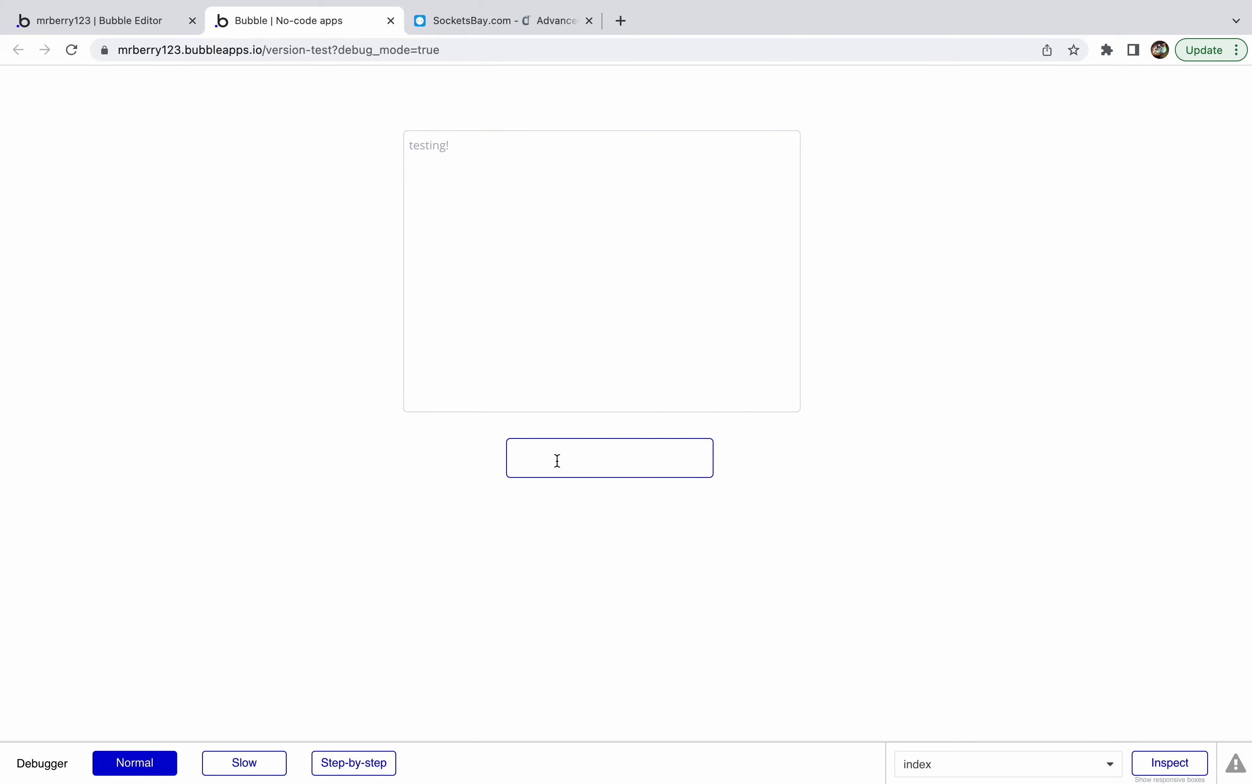
pyautogui.write('Hello from bubble!')
pyautogui.click(483, 27)
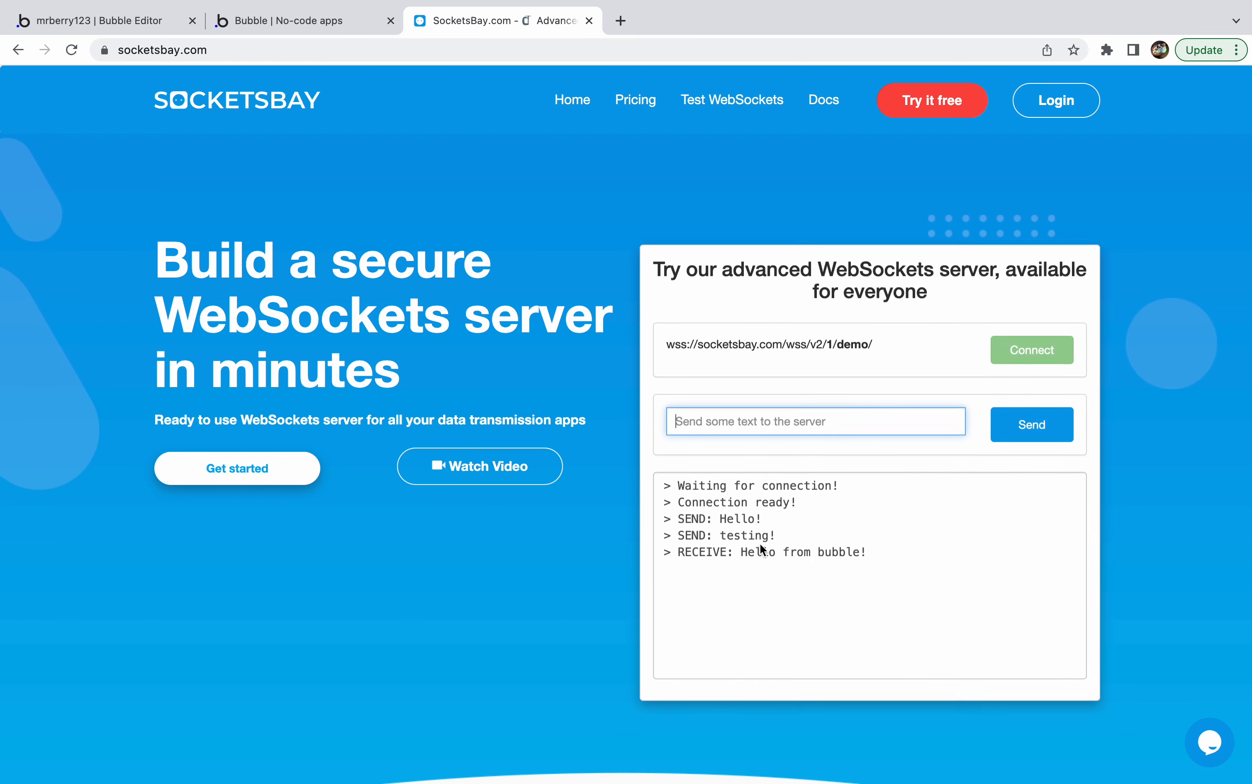
pyautogui.moveTo(741, 549); pyautogui.dragTo(878, 552)
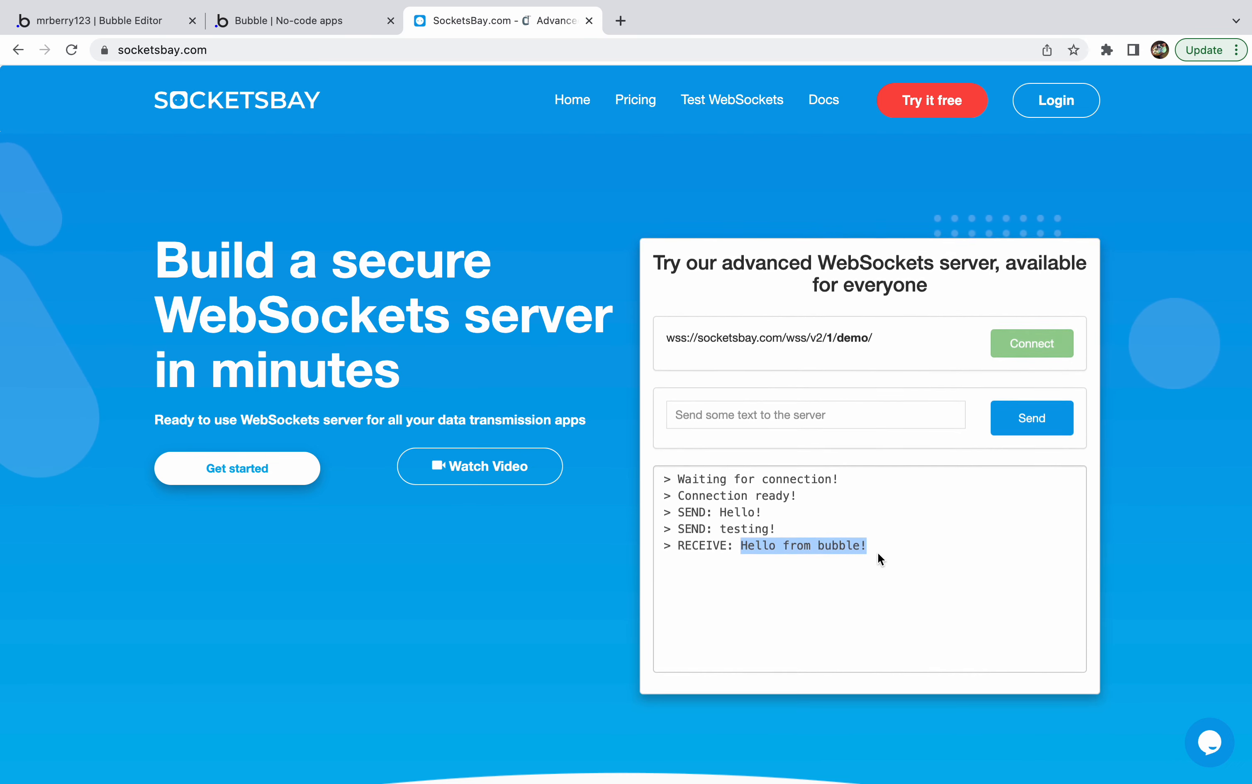
# Step: Return to the page preview and select the whole text in the single-line input
pyautogui.click(299, 21)
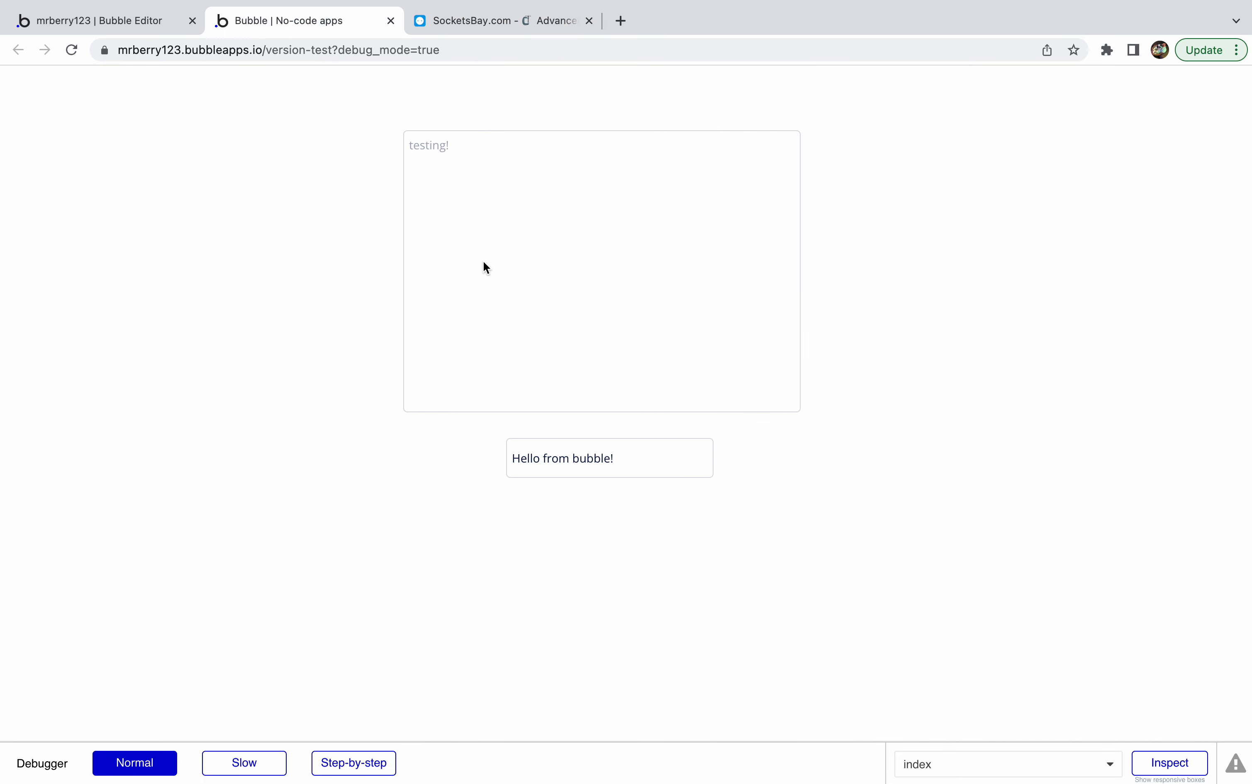
pyautogui.click(587, 461)
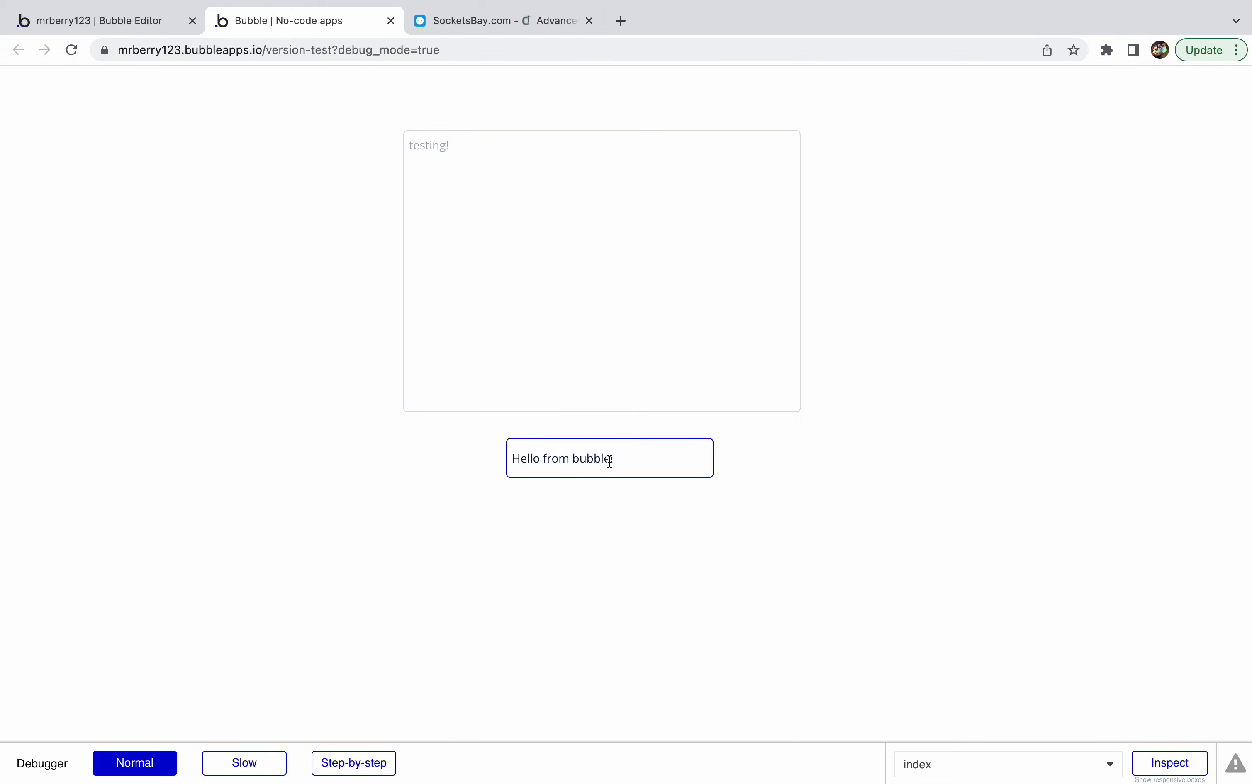
pyautogui.moveTo(610, 462); pyautogui.dragTo(497, 465)
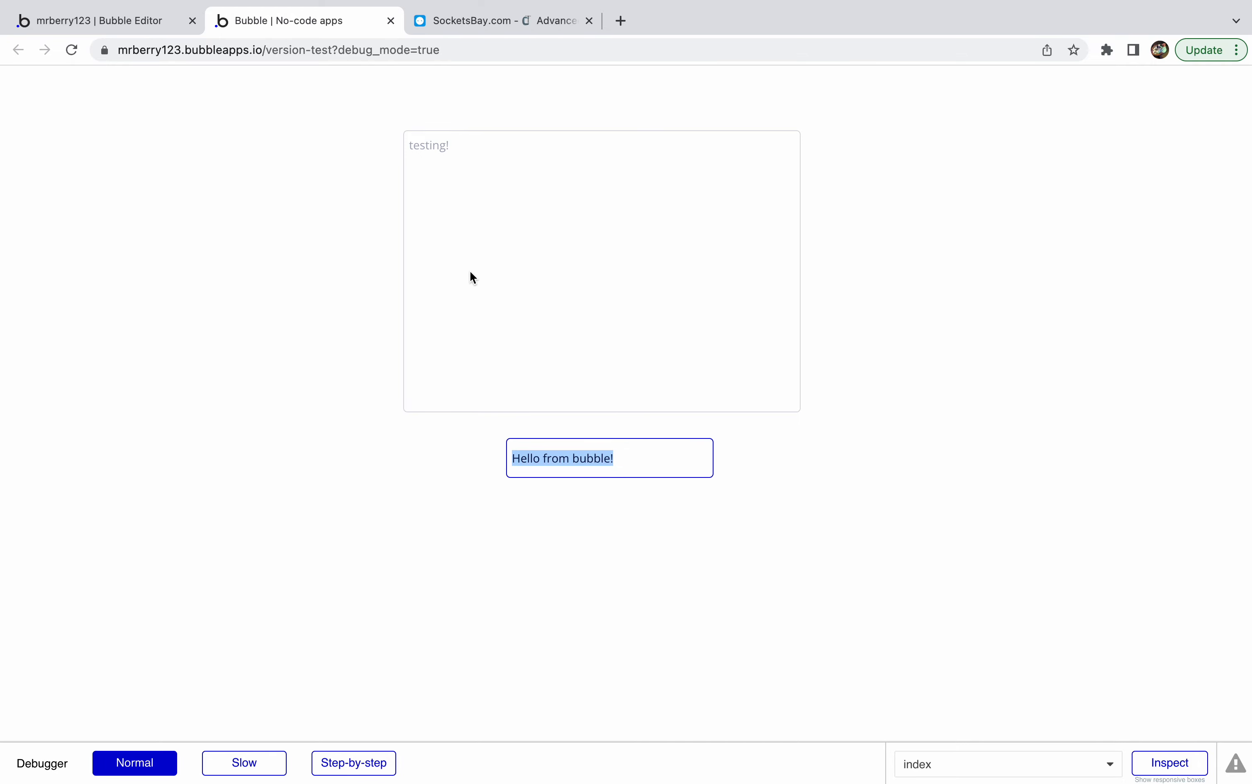